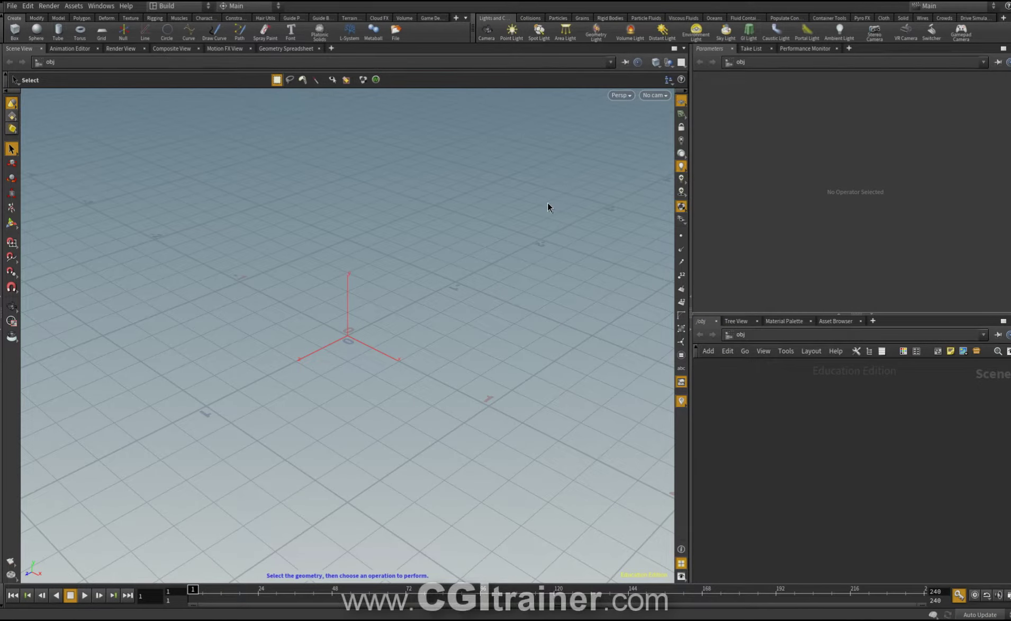
Create a torus at the origin and, inside its geometry network, add a Transform node connected to the torus
left_click(80, 34)
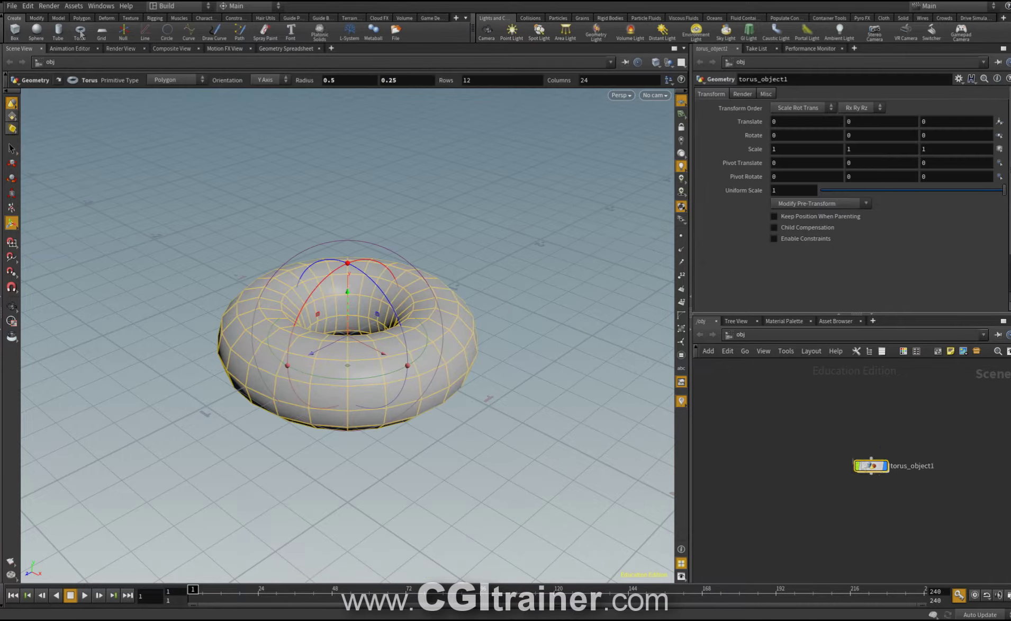
double_click(828, 396)
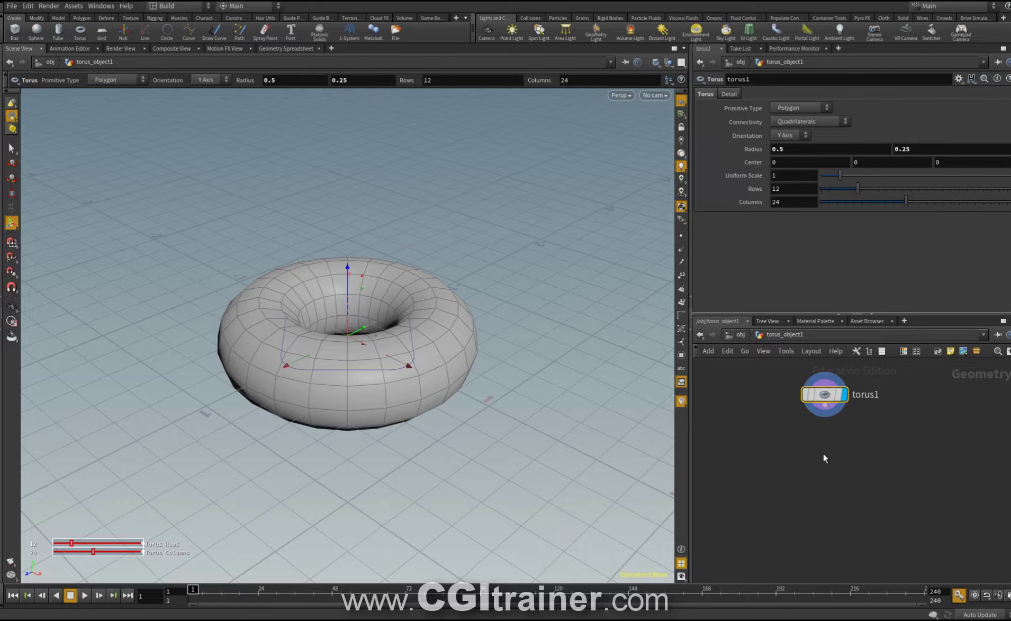
key("Tab")
type("tra")
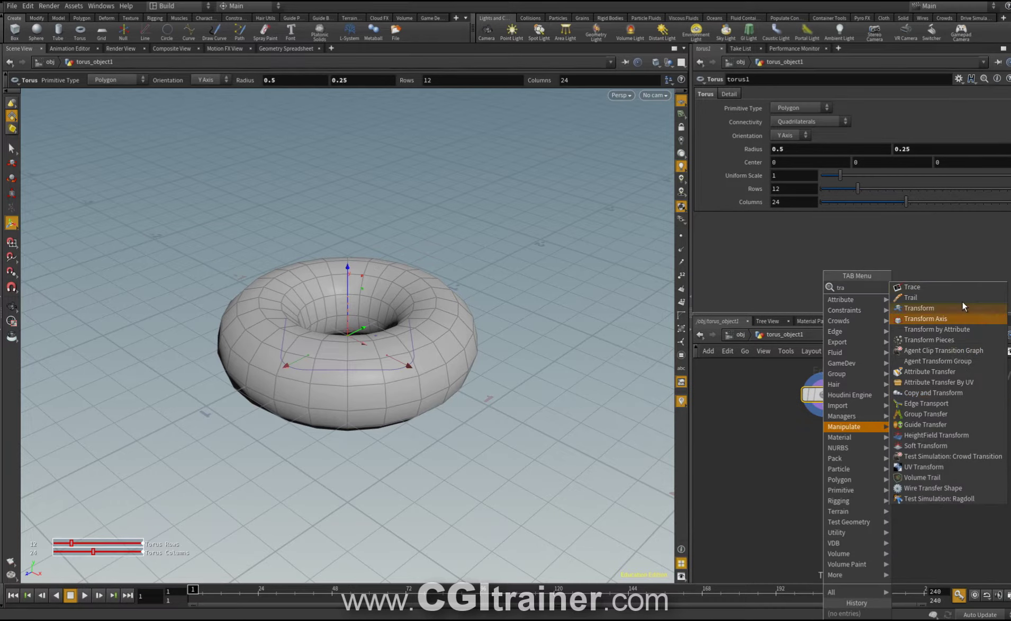
left_click(952, 309)
left_click(826, 438)
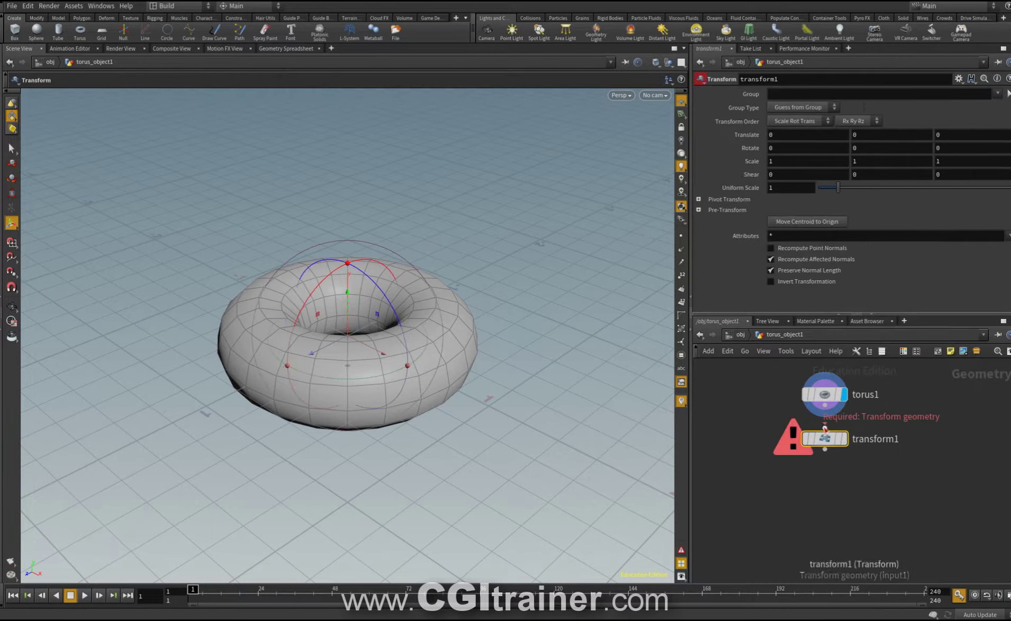
Set the Transform node's X rotation to 90 and display its result
left_click(791, 149)
type("90")
key("Return")
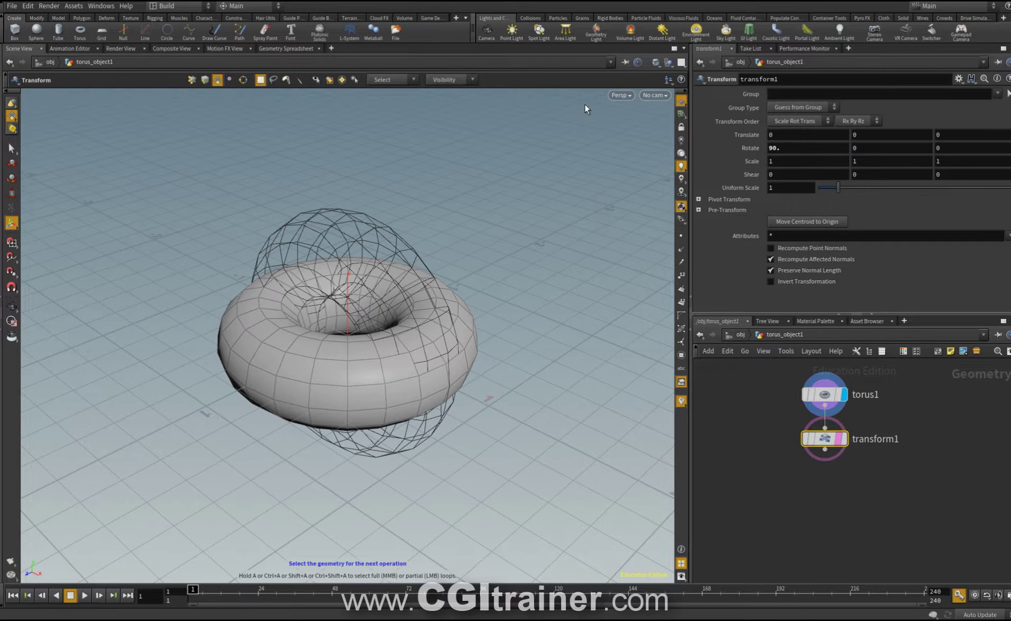
left_click(845, 439)
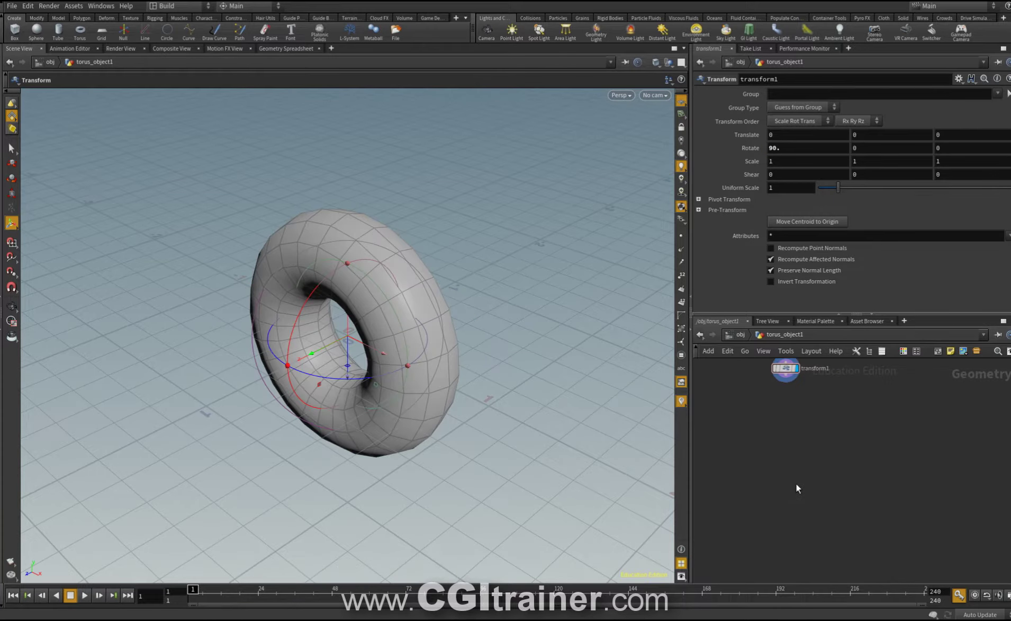
Add a Lattice node below the Transform node and connect the transform's output to the lattice's first input
key("Tab")
type("lat")
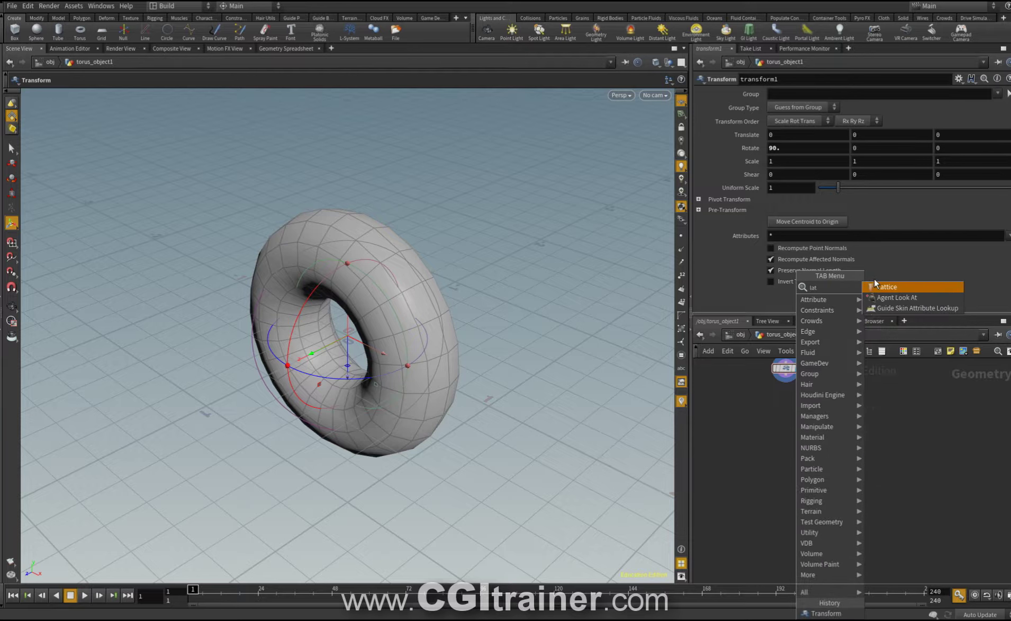
left_click(881, 287)
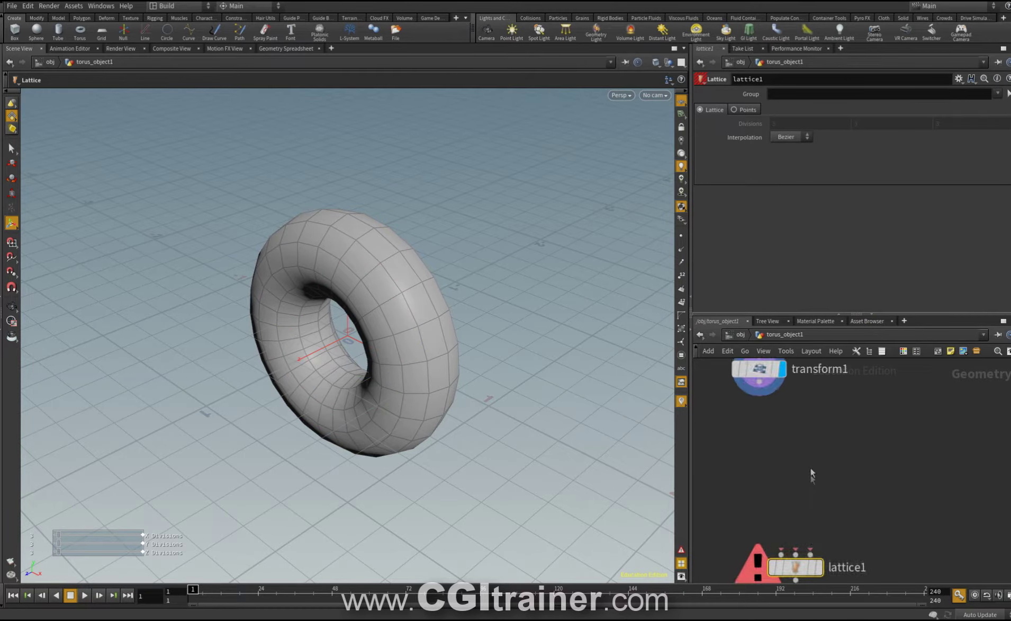
left_click(791, 572)
left_click(779, 557)
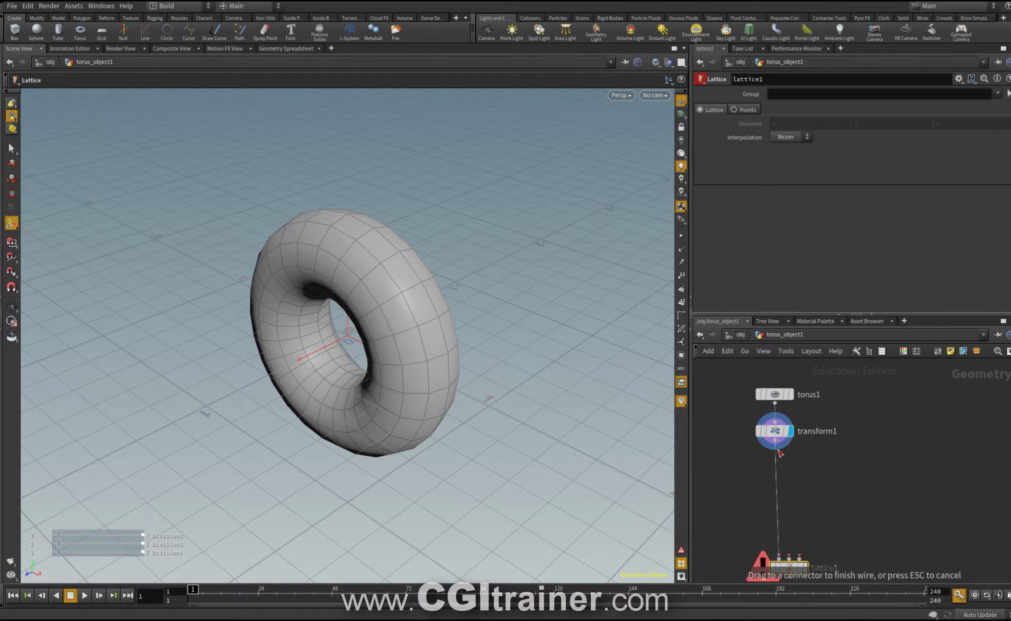
left_click(778, 451)
left_click_drag(775, 430, 775, 420)
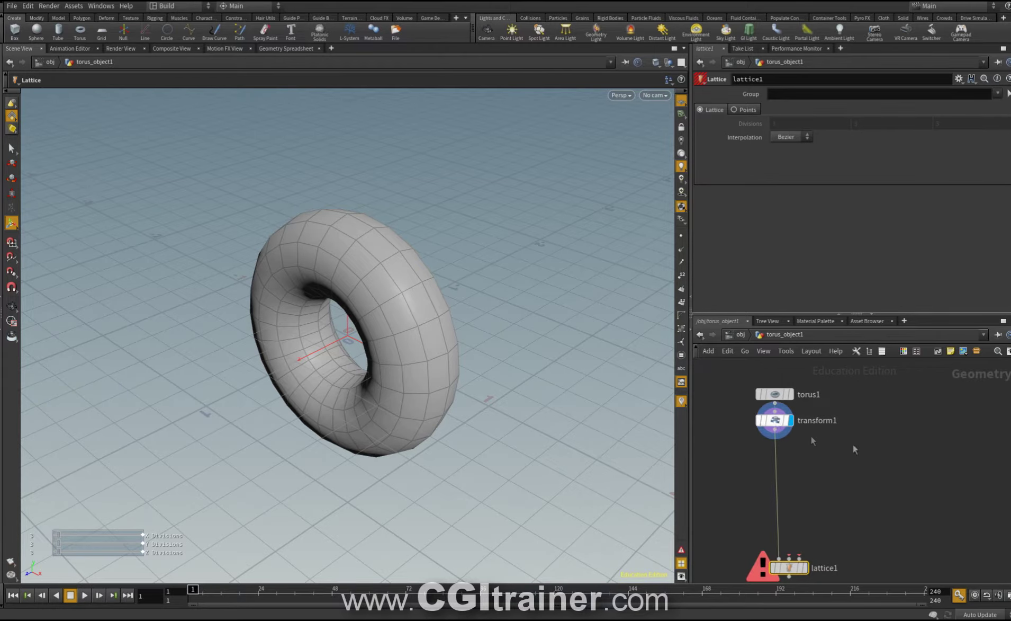
middle_click_drag(871, 469, 849, 444)
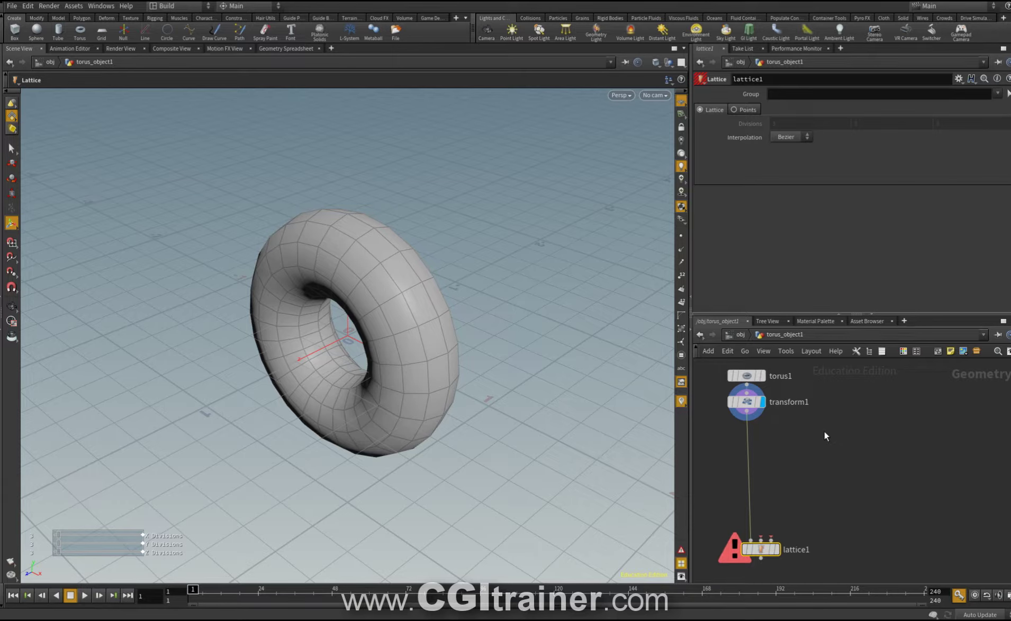
Add a Group Create node beside the main chain, connect it to the Transform node's output and display it
key("Tab")
left_click(922, 274)
left_click(840, 450)
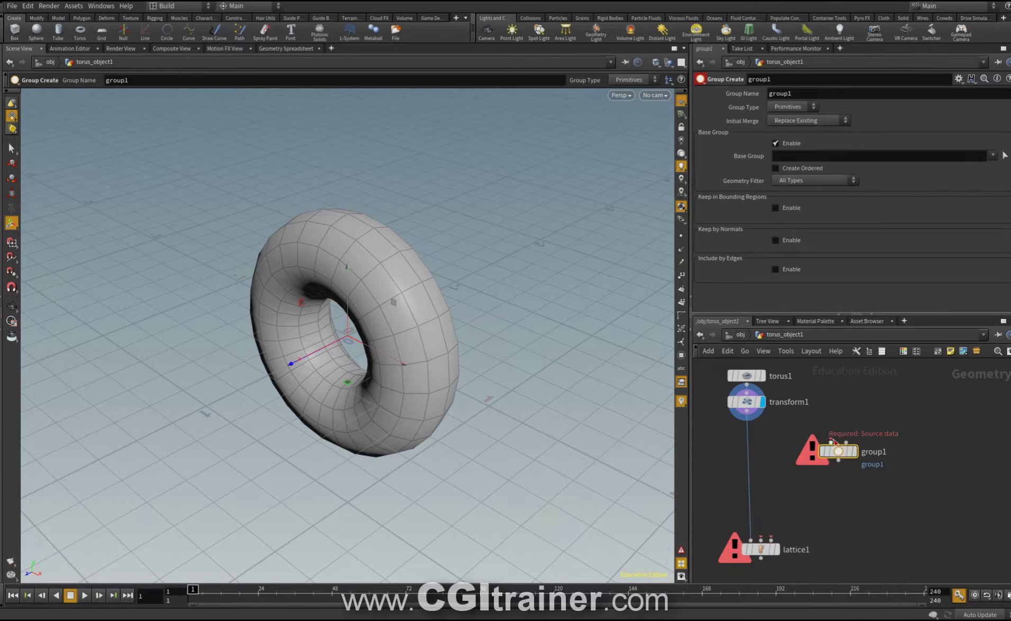
left_click_drag(832, 442, 748, 411)
left_click(855, 451)
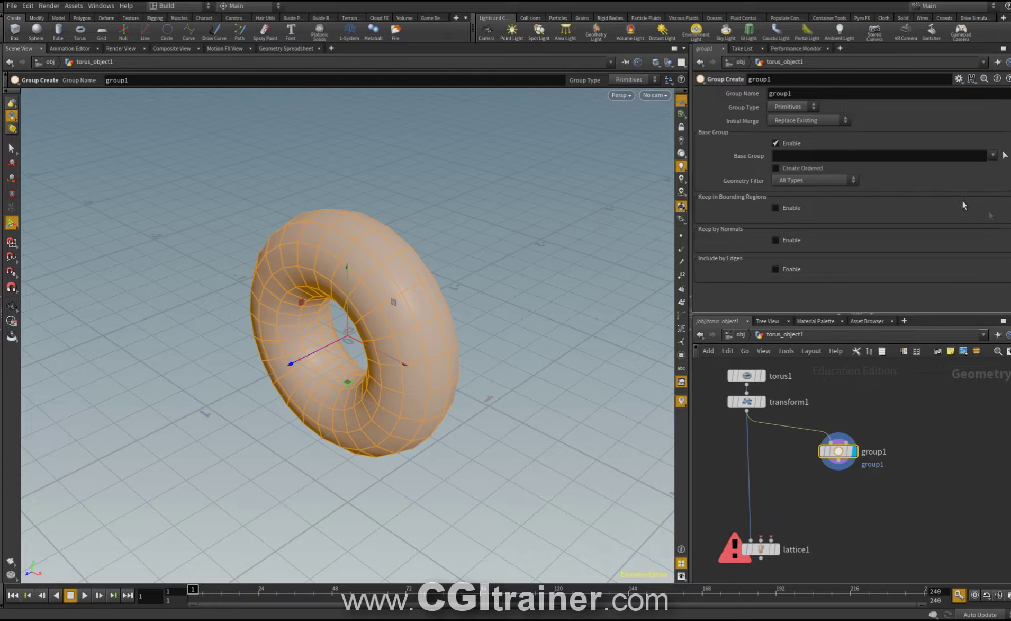
Set the group's base group to the two face rows around the torus's outer rim by converting the outer edge loop to primitives
left_click(1004, 155)
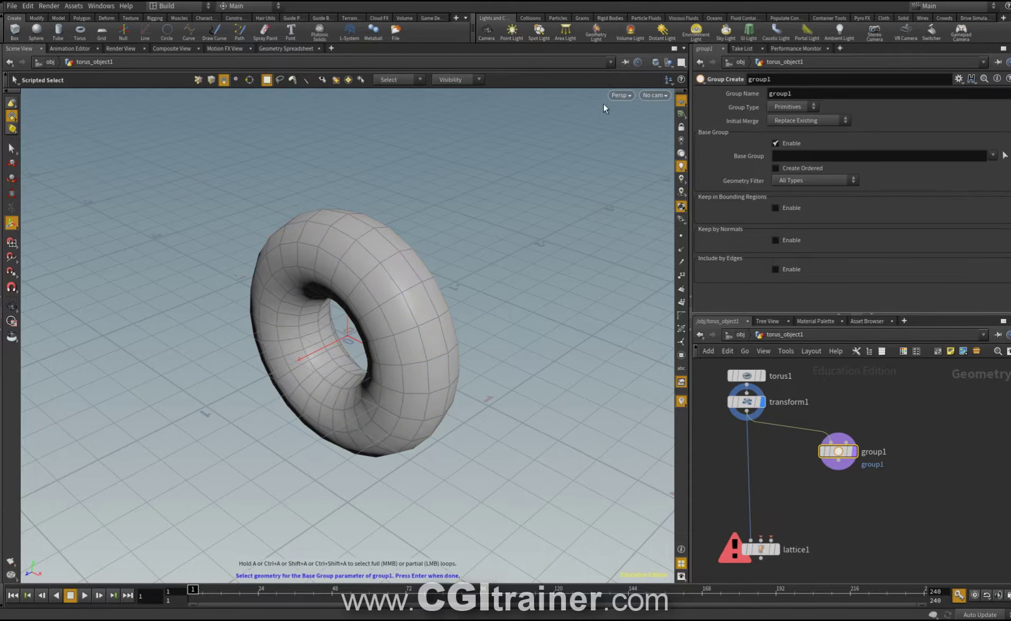
left_click(366, 244)
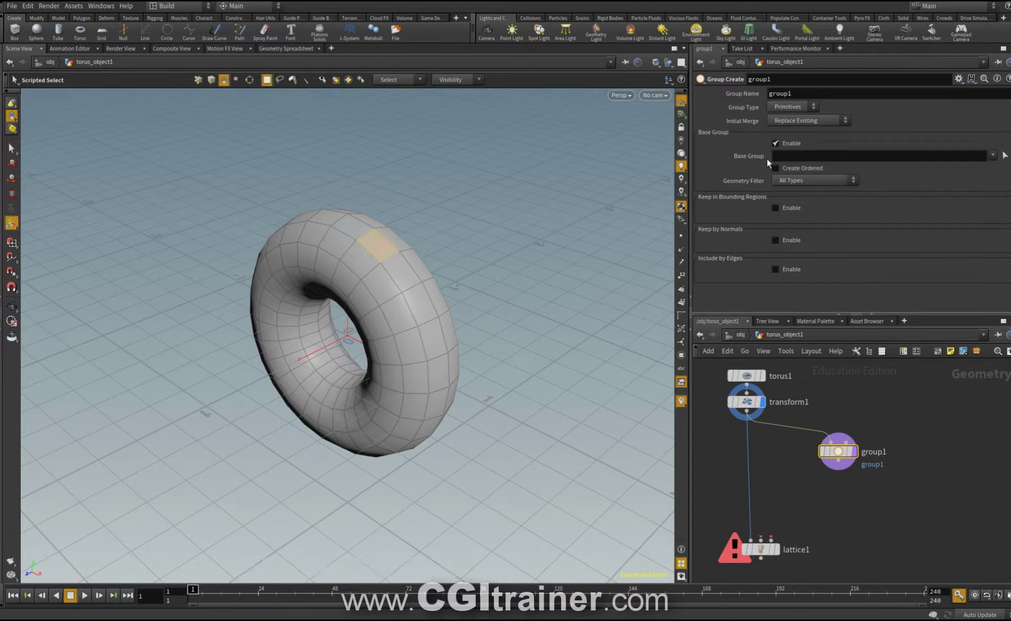
left_click(210, 80)
double_click(386, 240)
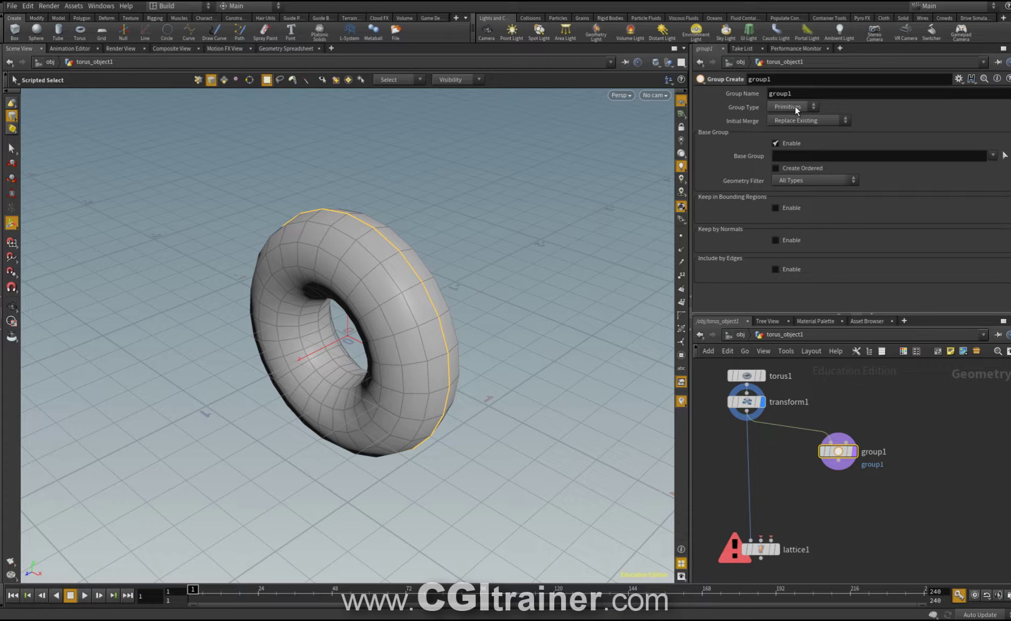
right_click(382, 236)
mouse_move(443, 375)
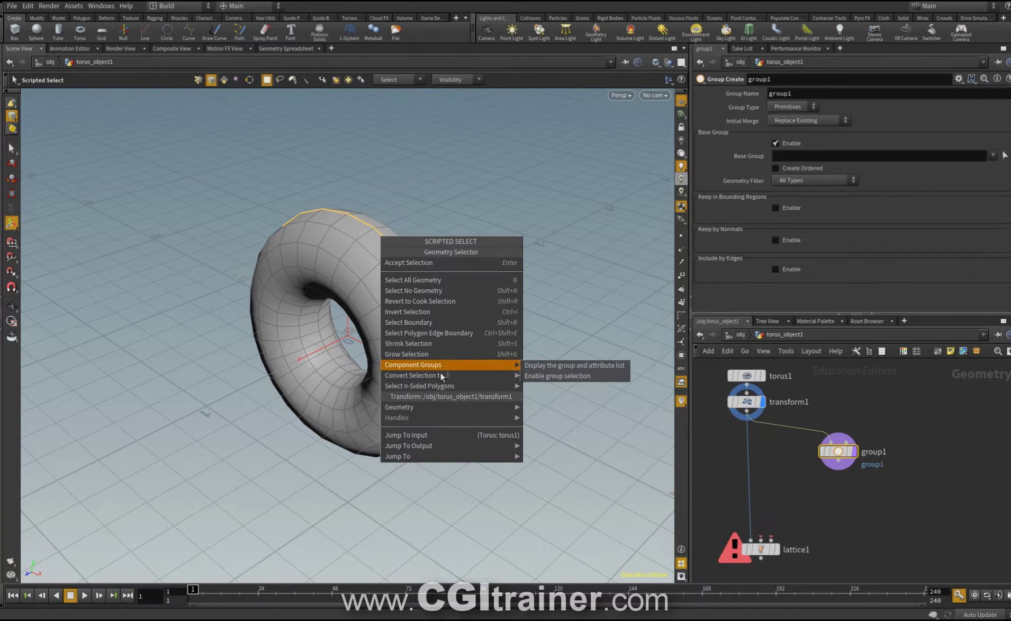
left_click(553, 397)
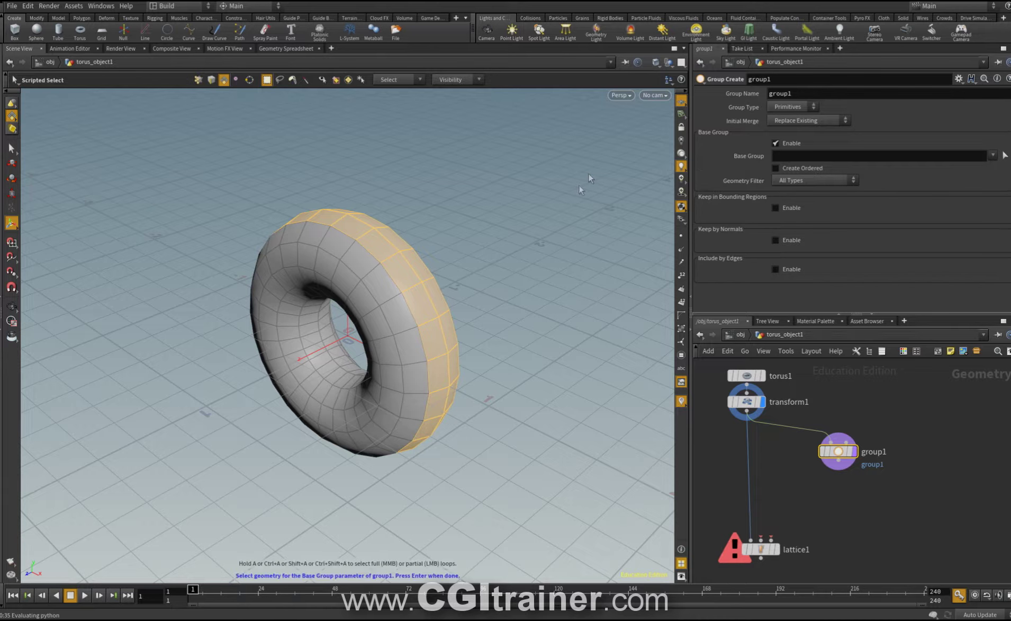
key("Return")
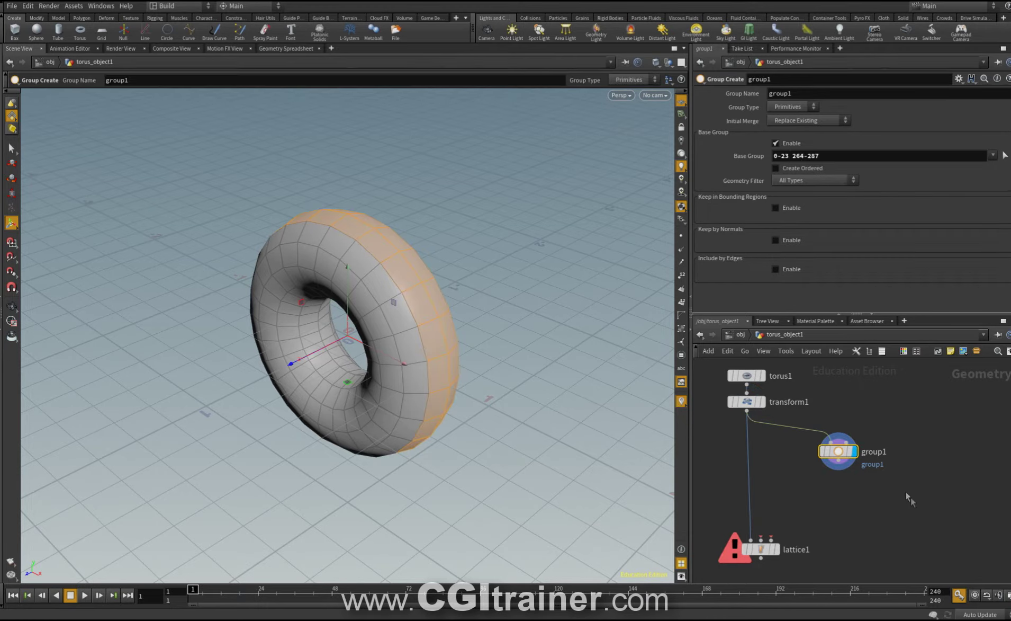
Add a Visibility node after the group node and make it hide the Non-Selected Primitives of group1
middle_click_drag(905, 490, 917, 453)
key("Tab")
type("vis")
key("Return")
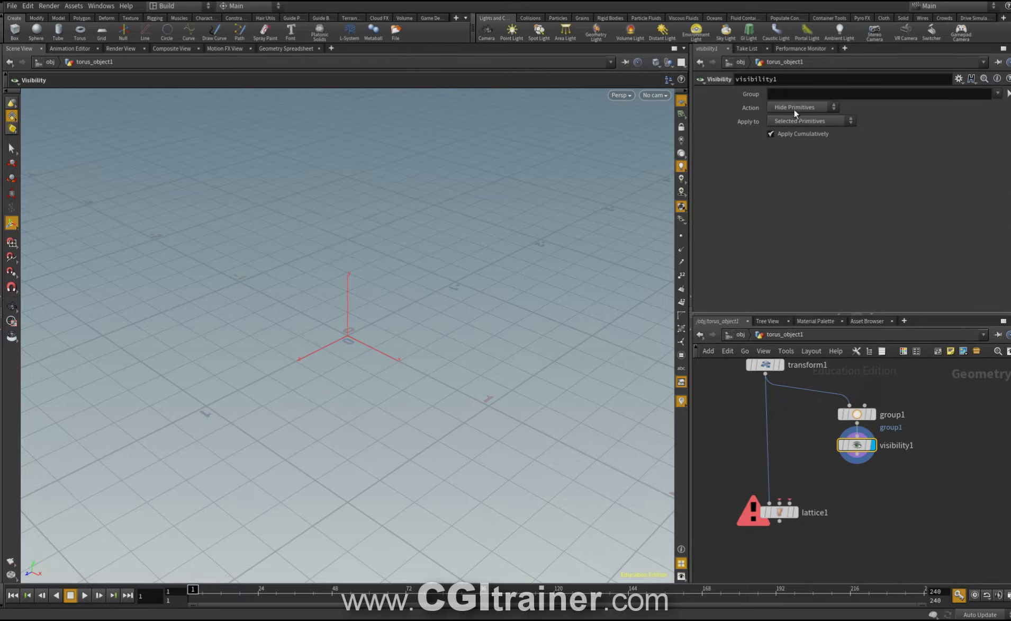
left_click(817, 121)
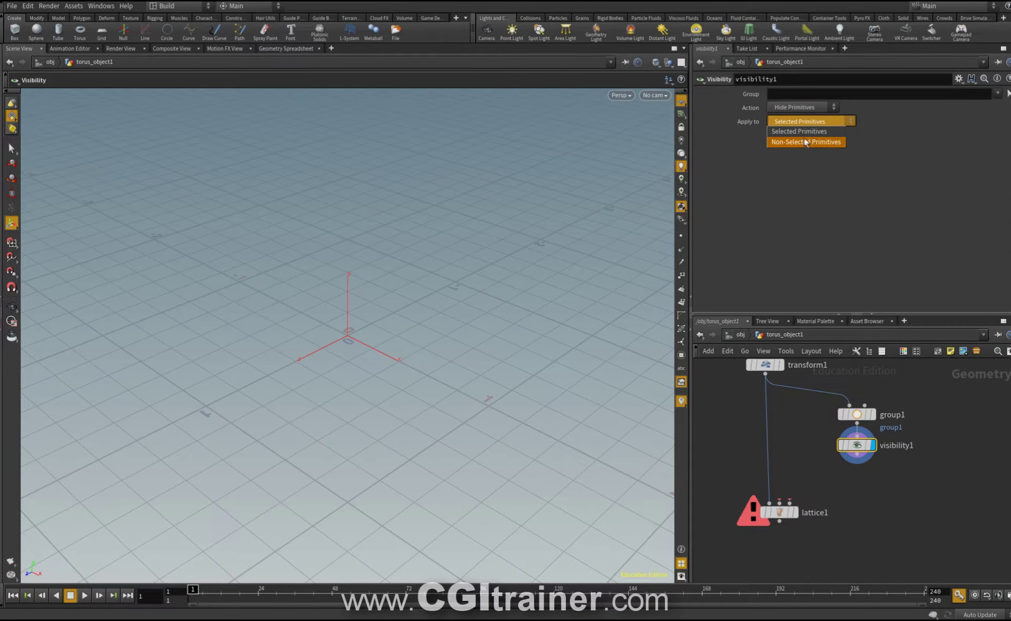
left_click(806, 142)
left_click(998, 93)
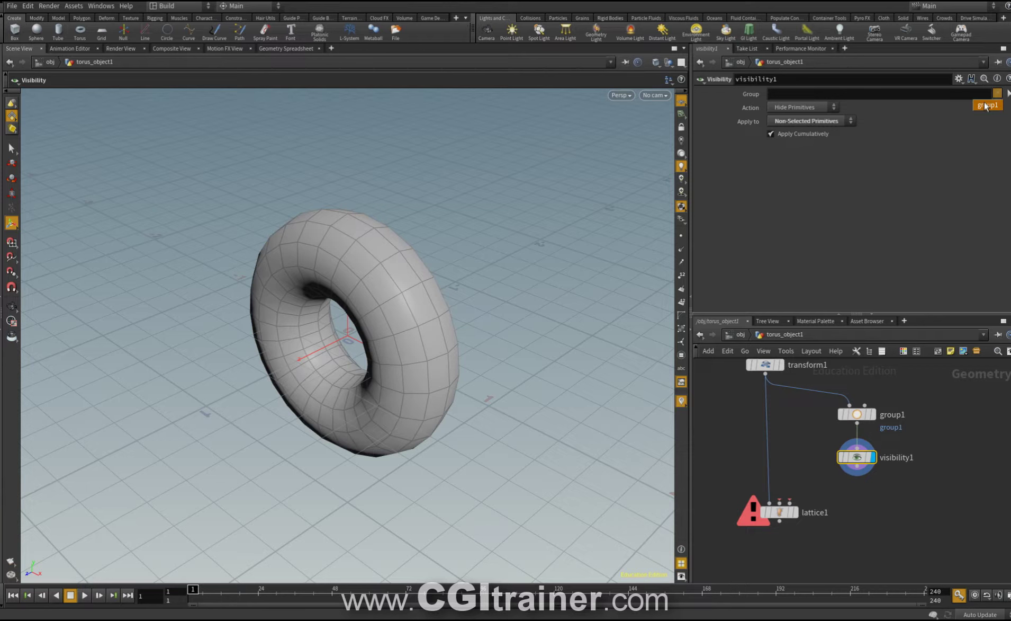
left_click(986, 105)
Add a Color node after the Visibility node and color the ring bright green (0, 1, 0.0356785)
key("Tab")
type("c")
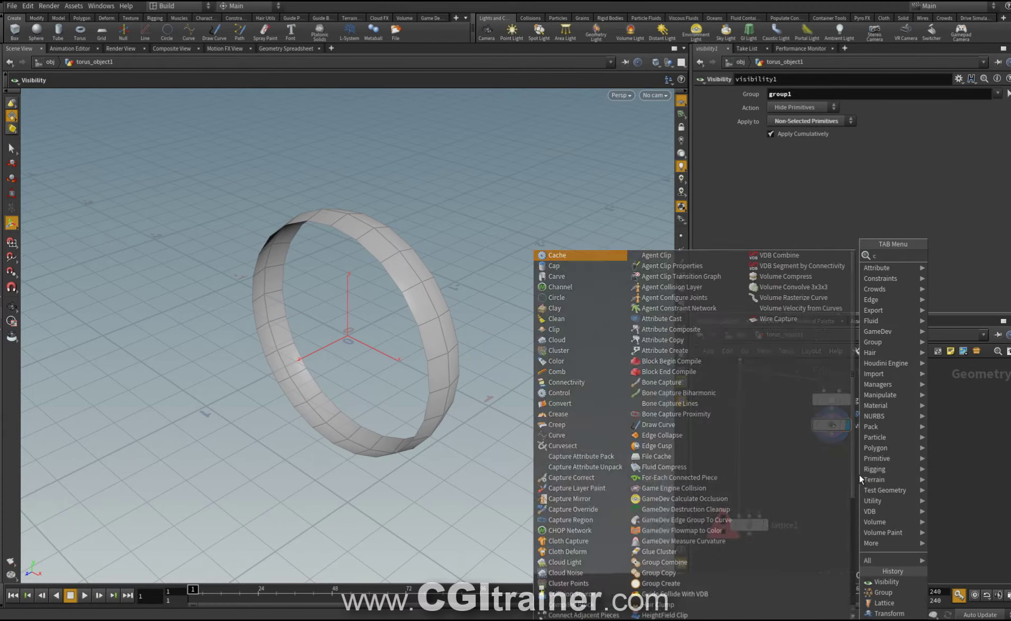
type("olor")
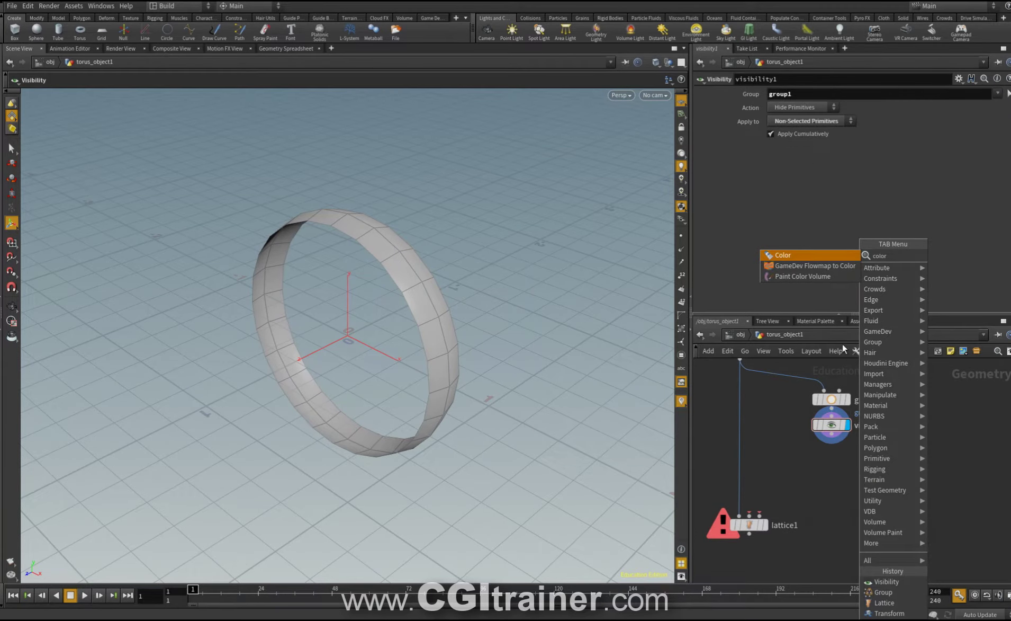
left_click(796, 256)
left_click(873, 473)
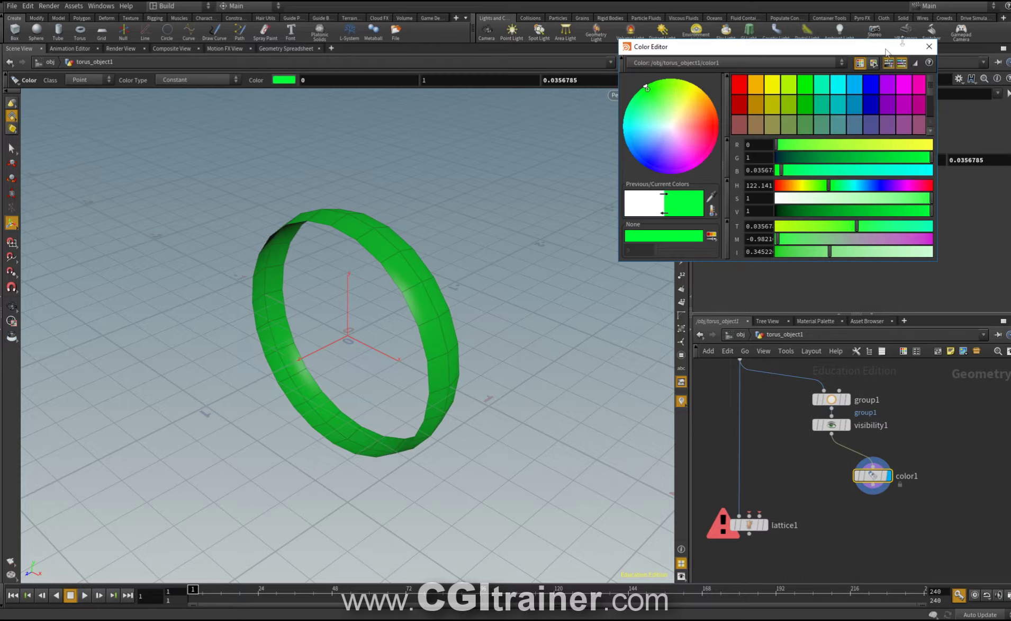
left_click(930, 47)
Add a Soft Transform node after the Color node and set its group to point 18 on the ring's lower edge
middle_click_drag(894, 453, 899, 422)
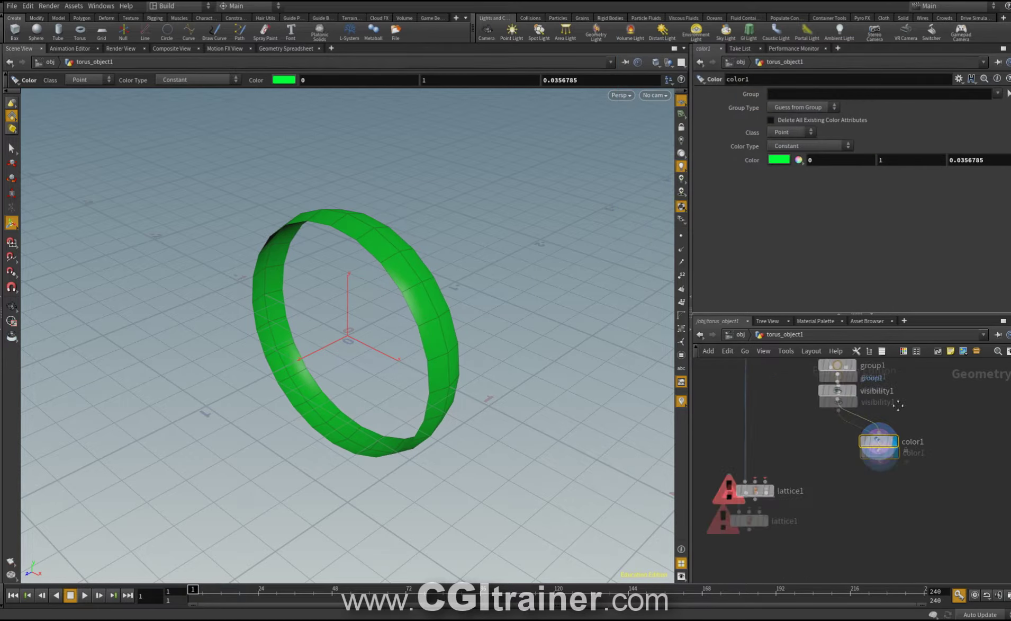
key("Tab")
type("sof")
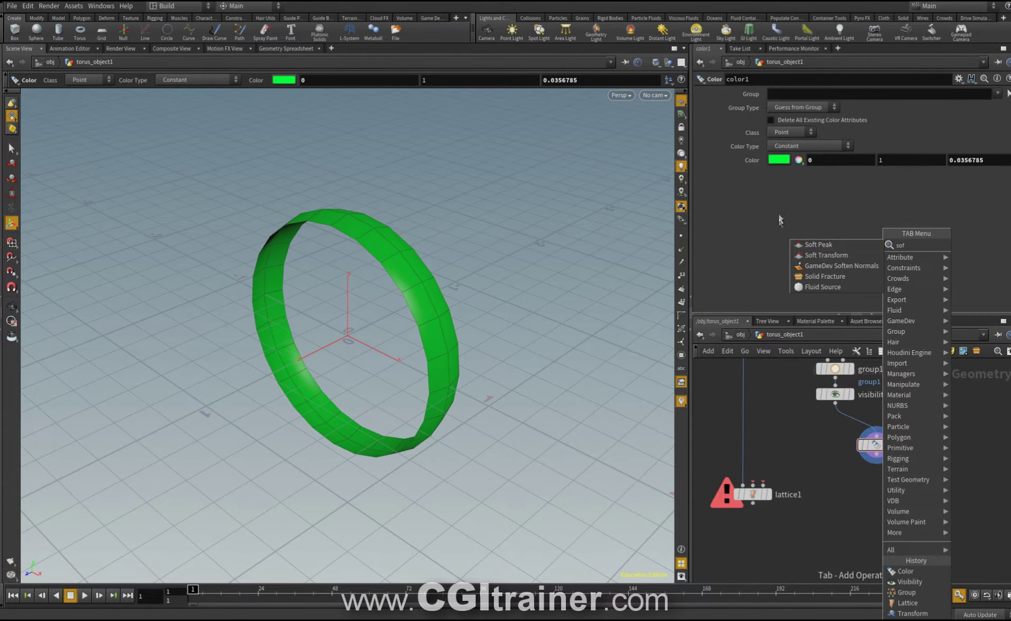
left_click(826, 255)
left_click(1002, 94)
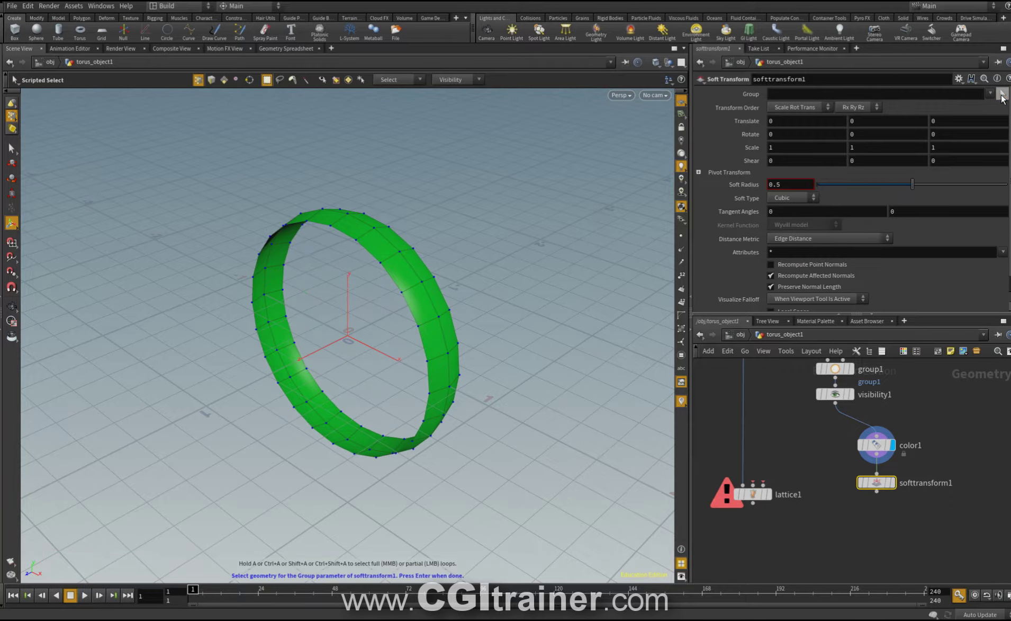
left_click(360, 439)
key("Return")
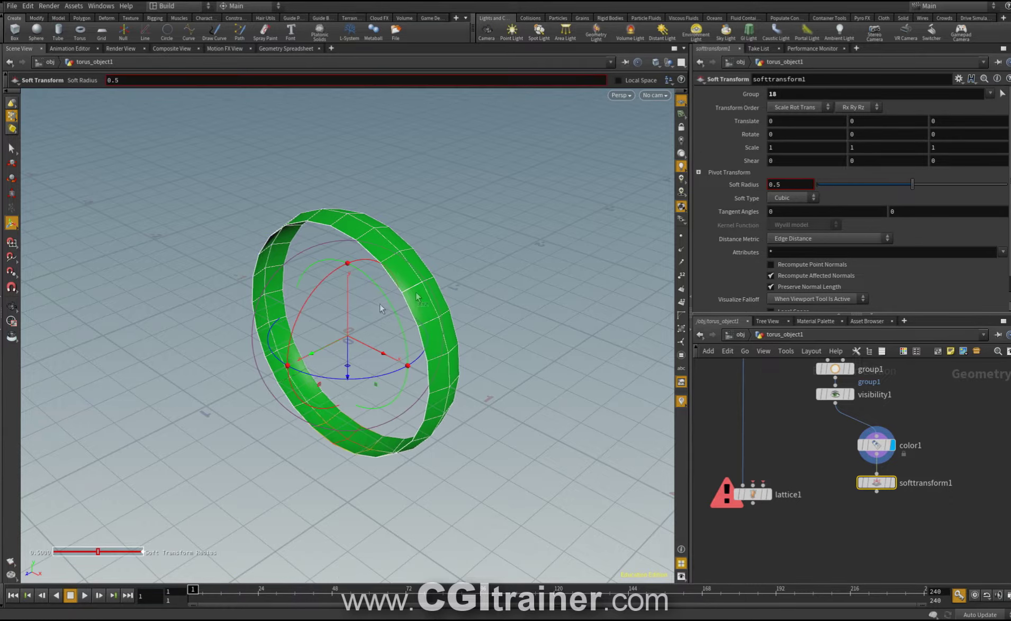
Display the Lattice node and connect the Visibility output to its second input and the Soft Transform output to its third
middle_click_drag(804, 450, 800, 472)
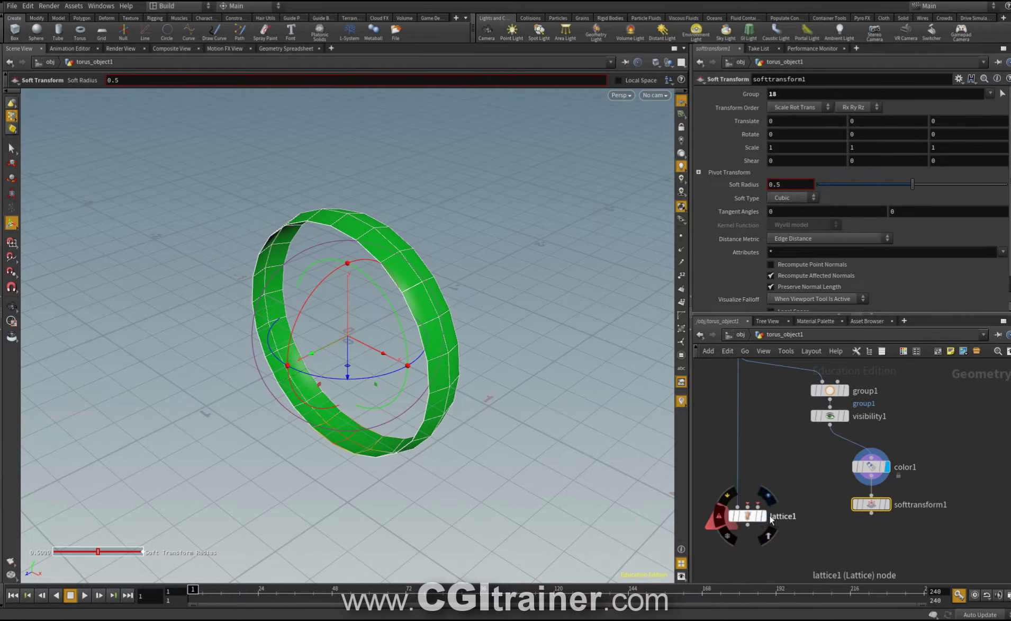
left_click(765, 517)
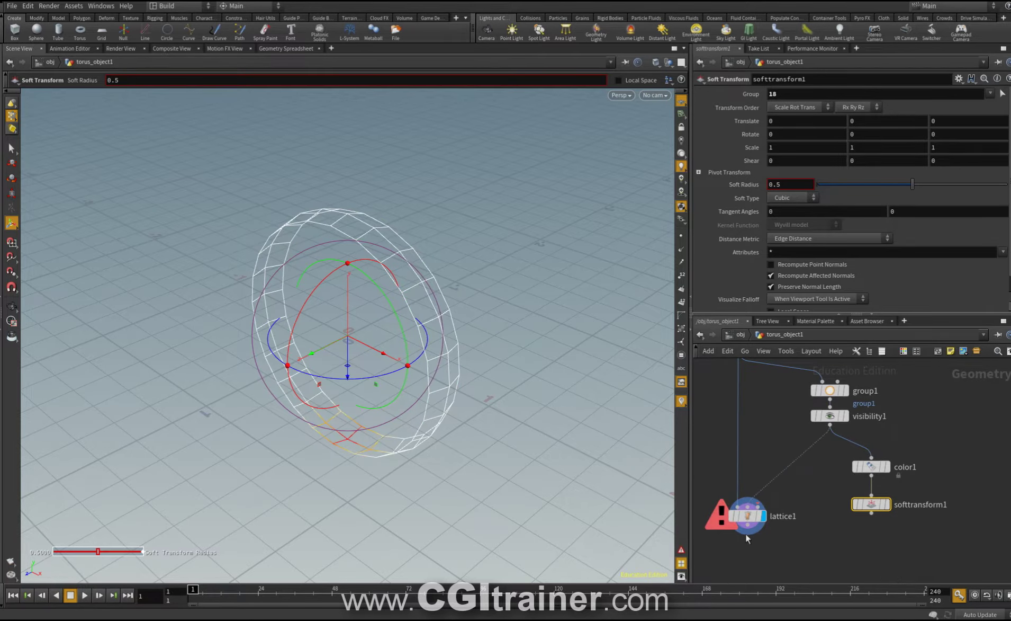
left_click(766, 507)
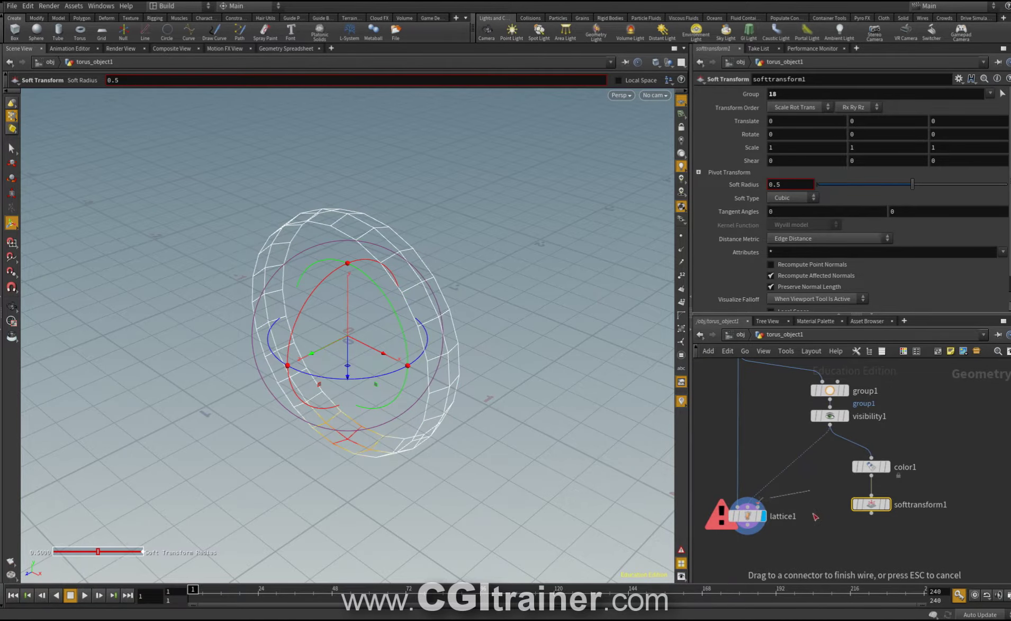
left_click(872, 513)
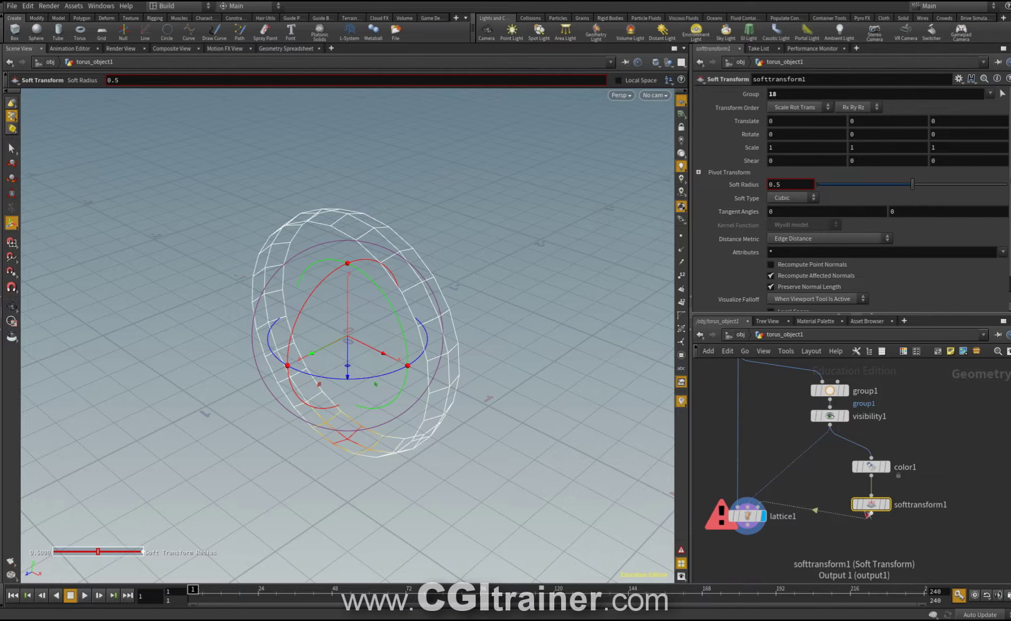
Switch the Lattice node to Points deformation mode
left_click(747, 515)
left_click(742, 109)
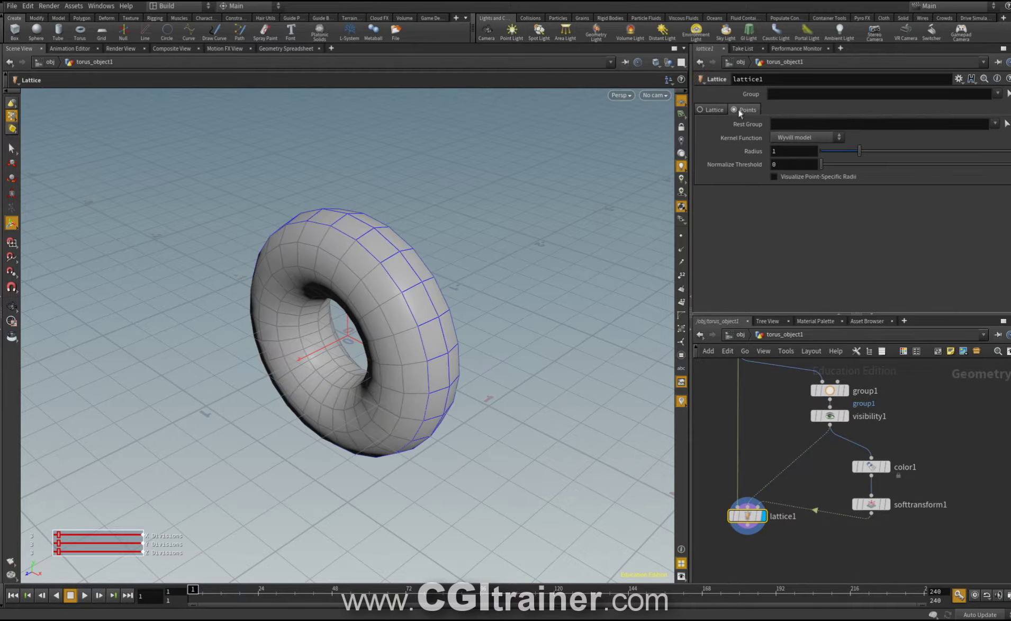
key("h")
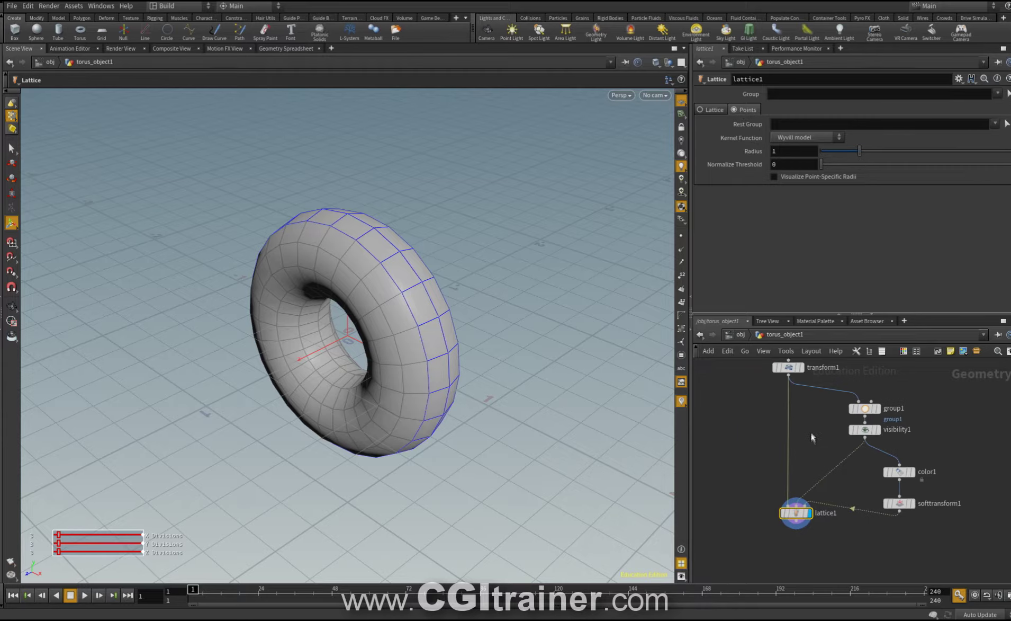
Insert a UV Quick Shade node between the Transform and Lattice nodes and set its projection axis to Z
left_click(750, 415)
key("Tab")
type("uv")
key("Return")
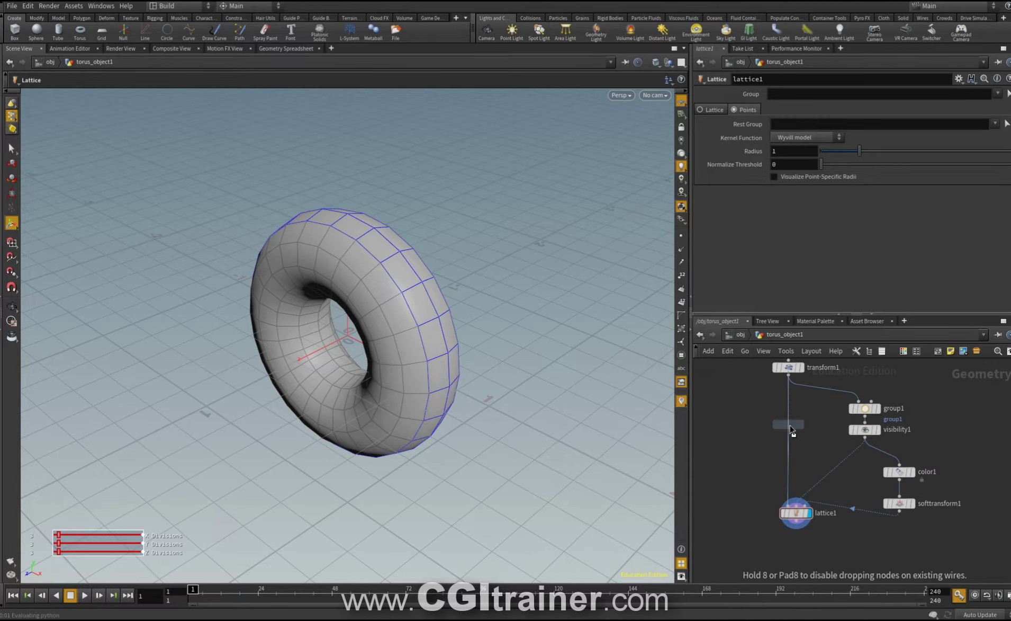
left_click(792, 429)
left_click(789, 136)
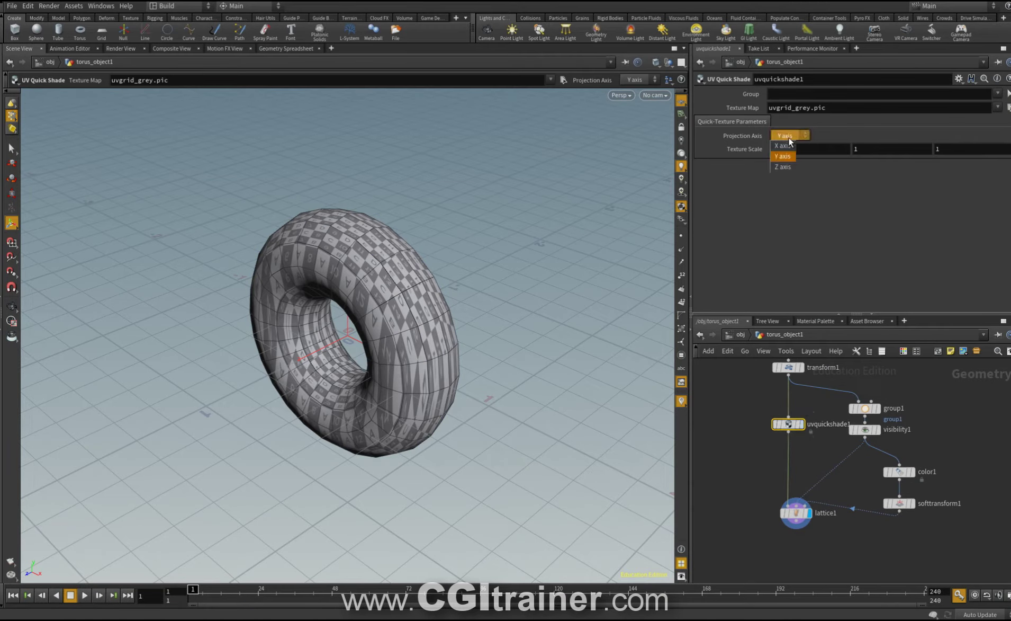
left_click(784, 167)
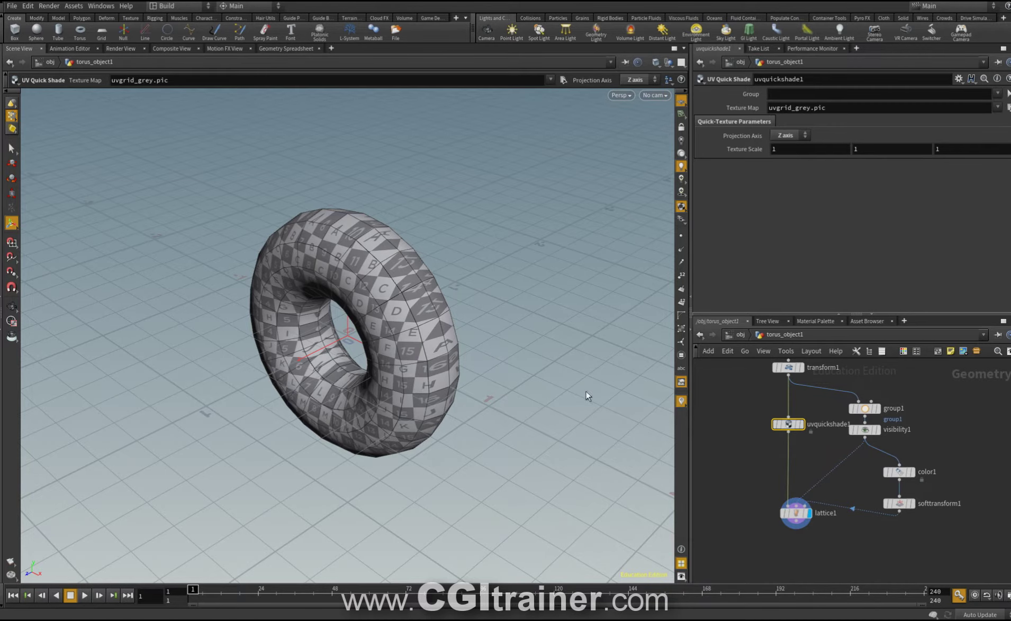
Insert a second Transform node between the UV Quick Shade and Lattice nodes
left_click_drag(588, 395, 548, 261, "alt")
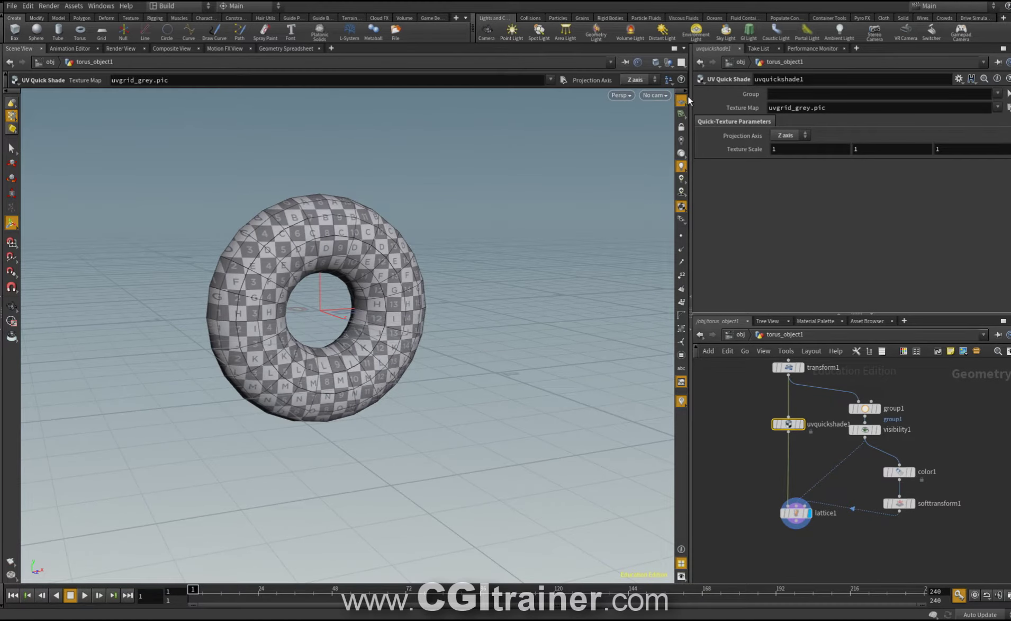
key("Tab")
type("t")
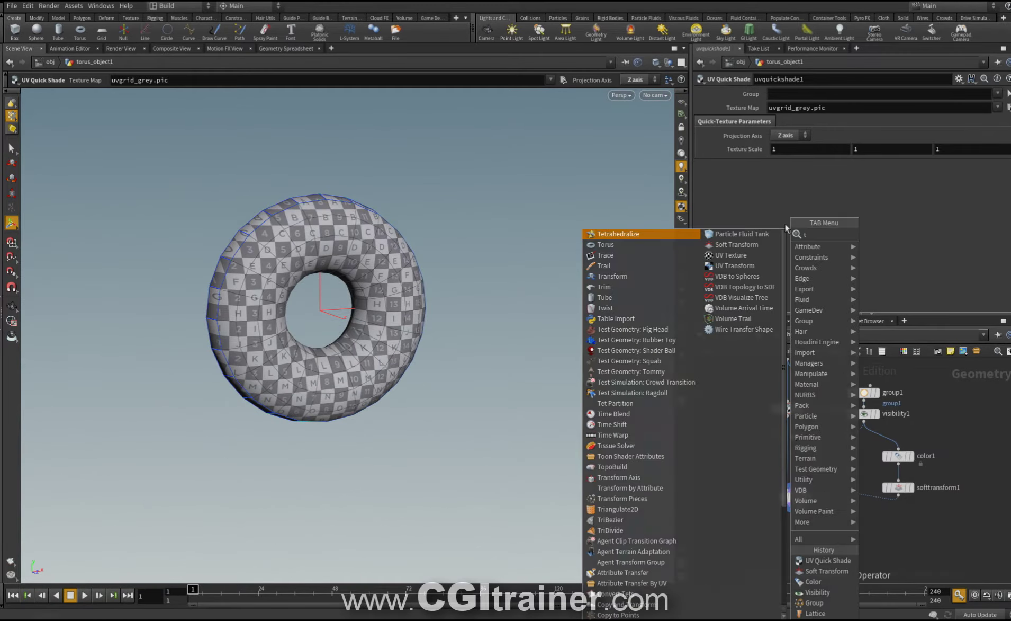
type("ran")
key("Return")
left_click(790, 436)
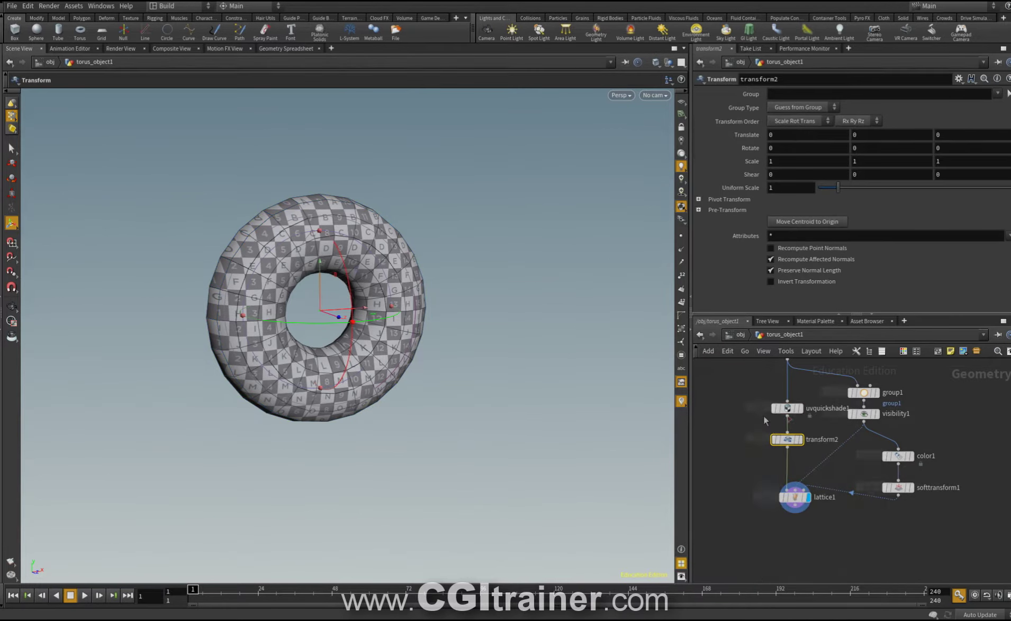
Try the Soft Transform with a Y translation of 0.8 and a soft radius of 0.831
left_click(873, 486)
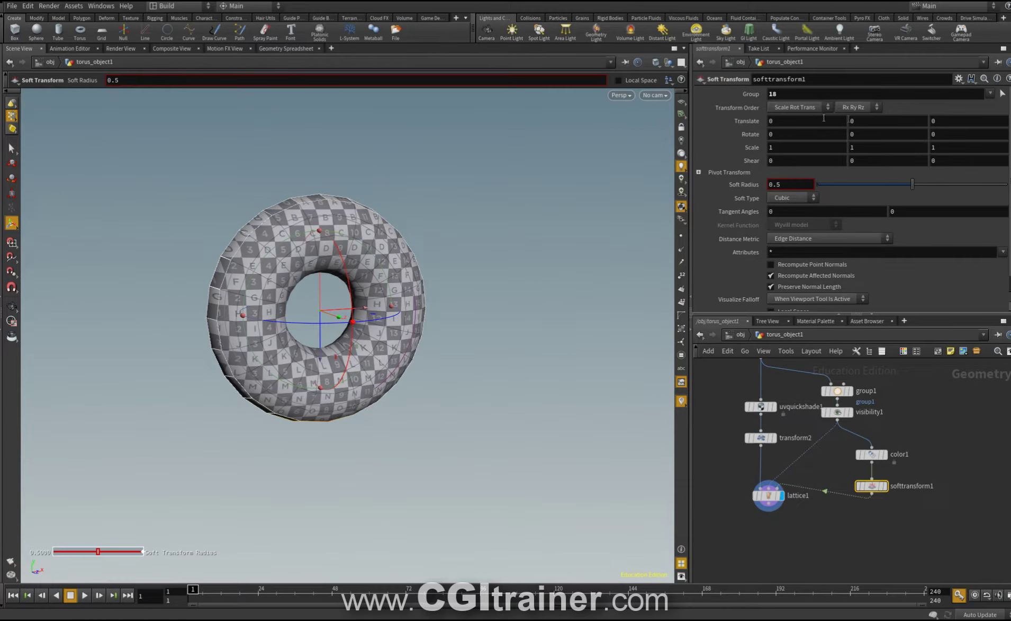
mouse_move(866, 120)
middle_mouse_down()
mouse_move(932, 114)
mouse_move(873, 112)
mouse_move(920, 108)
mouse_move(900, 112)
mouse_move(921, 117)
mouse_move(863, 126)
middle_mouse_up()
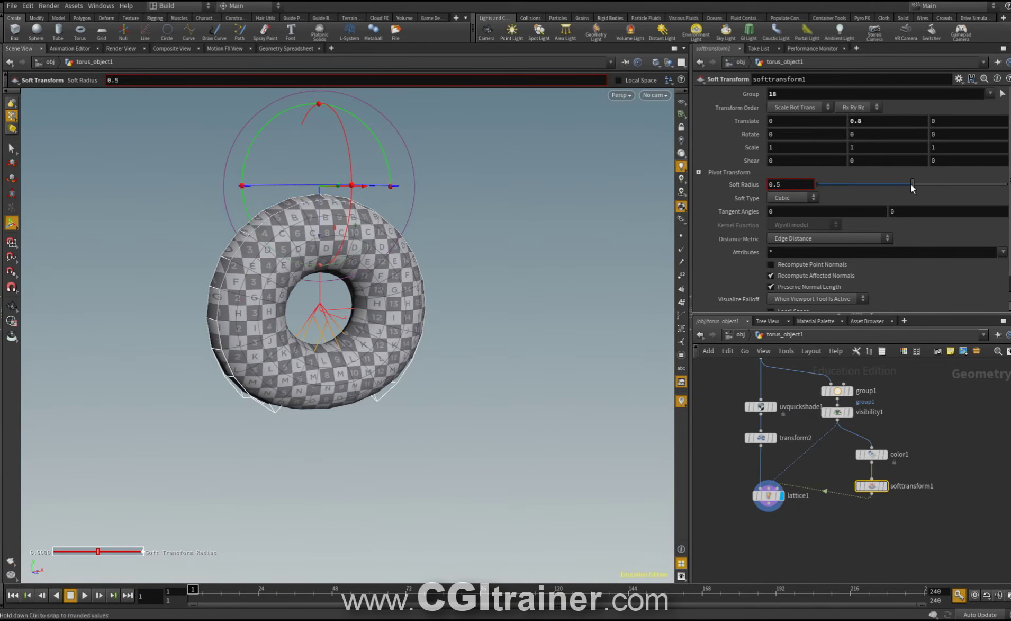
left_click_drag(913, 185, 955, 177)
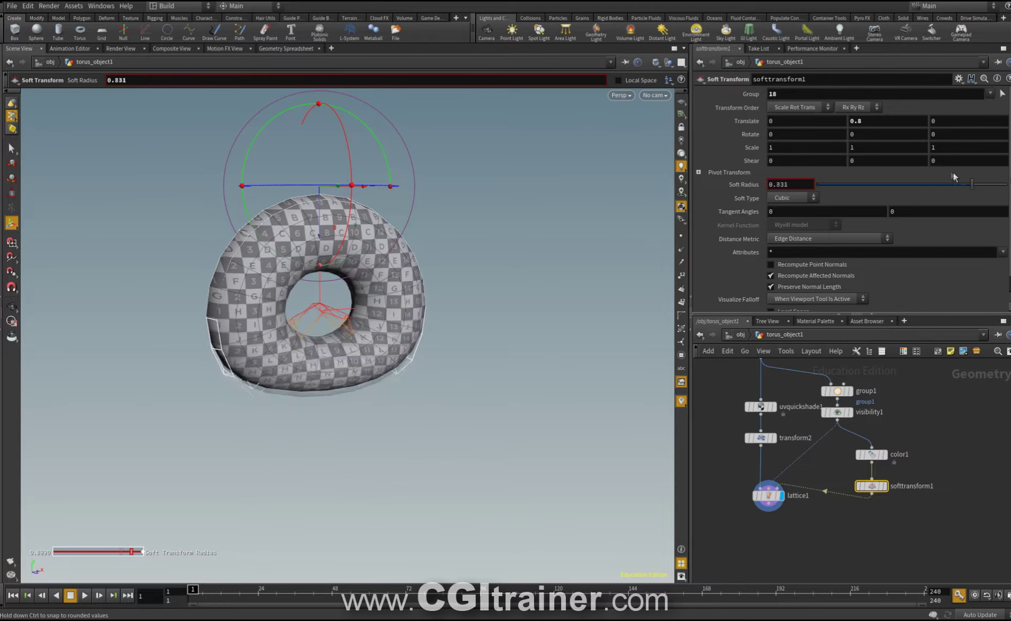
Set the Lattice radius to 0.96 and the Soft Transform's soft radius to 0.685
left_click(768, 495)
mouse_move(860, 150)
left_mouse_down()
mouse_move(896, 147)
mouse_move(854, 158)
left_mouse_up()
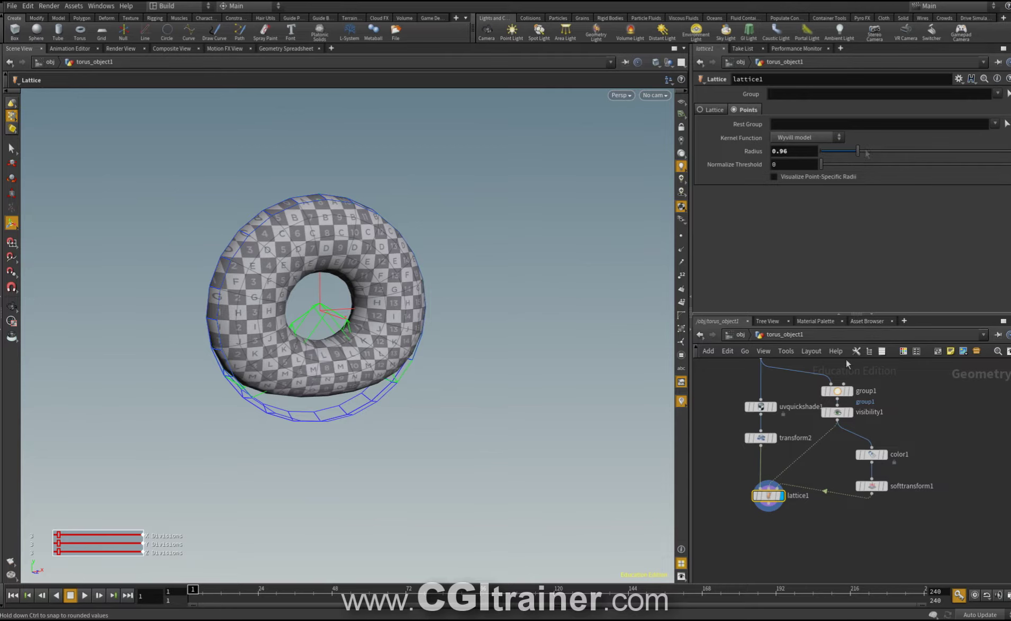
left_click(872, 486)
left_click_drag(953, 184, 948, 181)
Reset the Soft Transform's Y translation to 0 and keyframe it at frame 1
left_click_drag(867, 119, 759, 115)
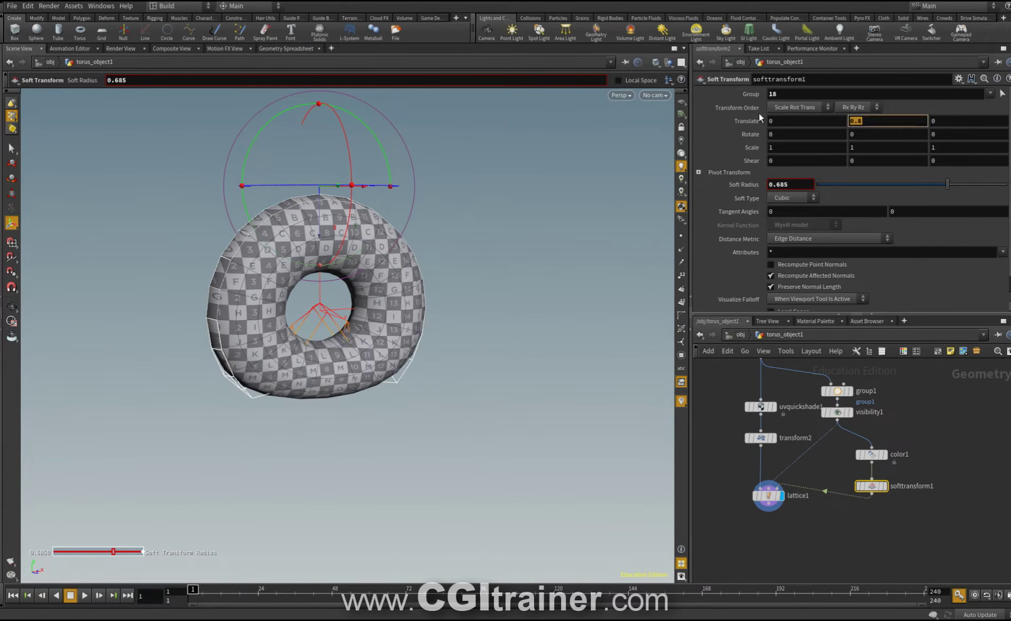
type("0")
key("Return")
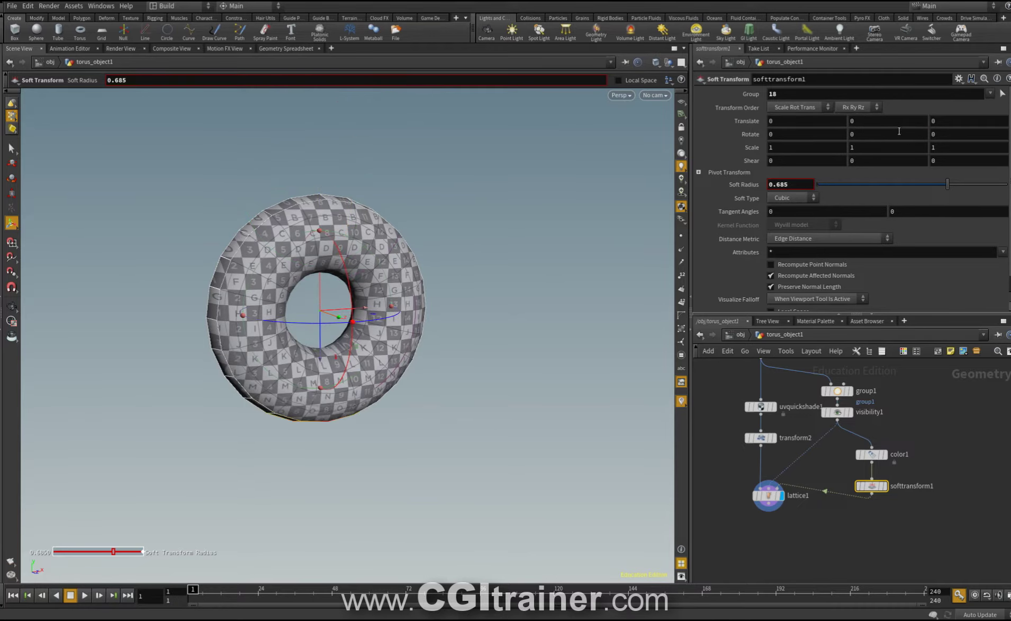
right_click(860, 119)
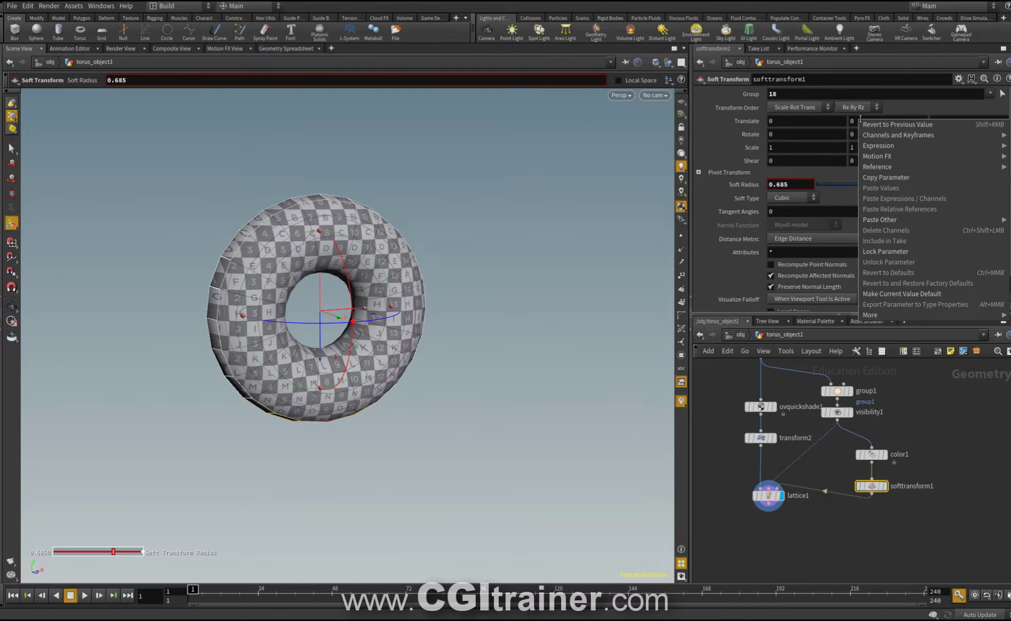
left_click(861, 119)
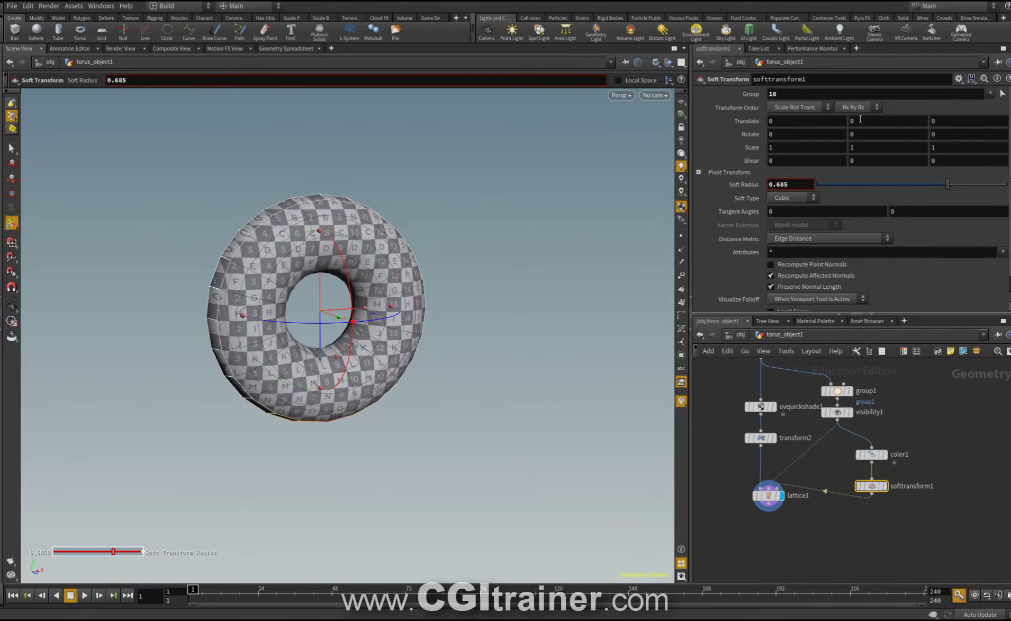
left_click(861, 119, "alt")
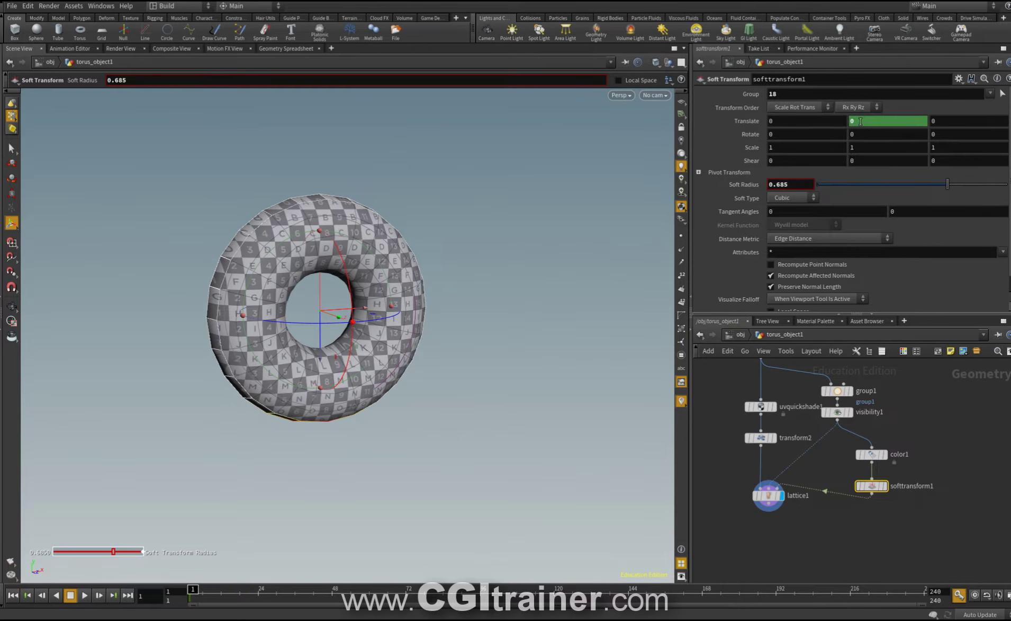
Keyframe the Soft Transform's Y translation at 1 on frame 43 and scrub through the motion
middle_click_drag(861, 123, 925, 124)
mouse_move(318, 589)
left_mouse_down()
mouse_move(308, 572)
mouse_move(189, 570)
mouse_move(302, 566)
mouse_move(245, 564)
mouse_move(276, 535)
mouse_move(227, 509)
mouse_move(334, 486)
mouse_move(233, 486)
mouse_move(334, 494)
mouse_move(238, 485)
left_mouse_up()
left_click_drag(238, 485, 312, 488)
Link the second Transform node's Y translation to the Soft Transform's Y translation with a relative reference
left_click(763, 437)
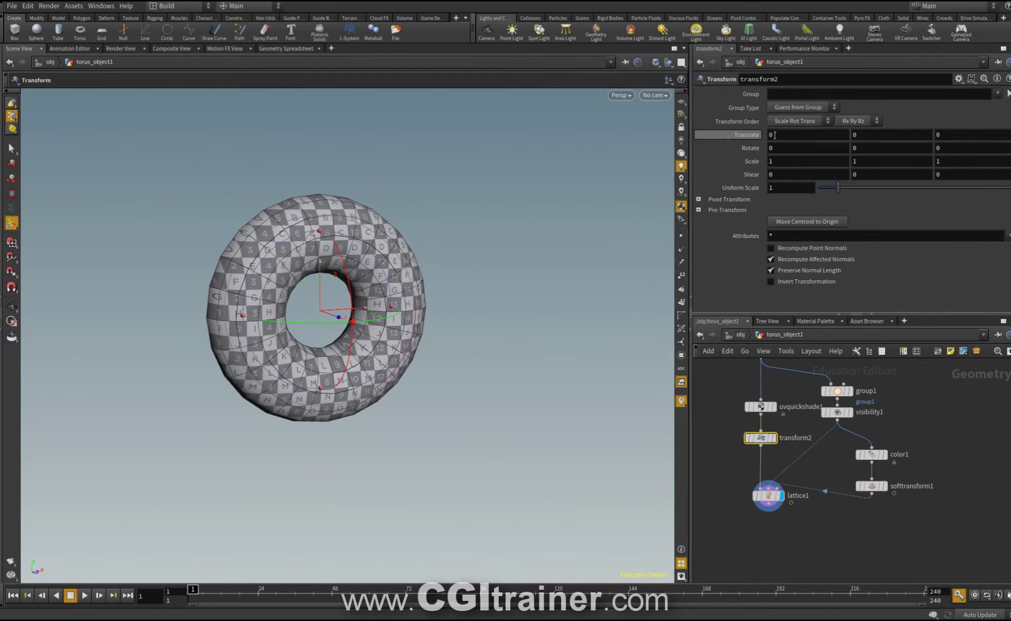
right_click(867, 135)
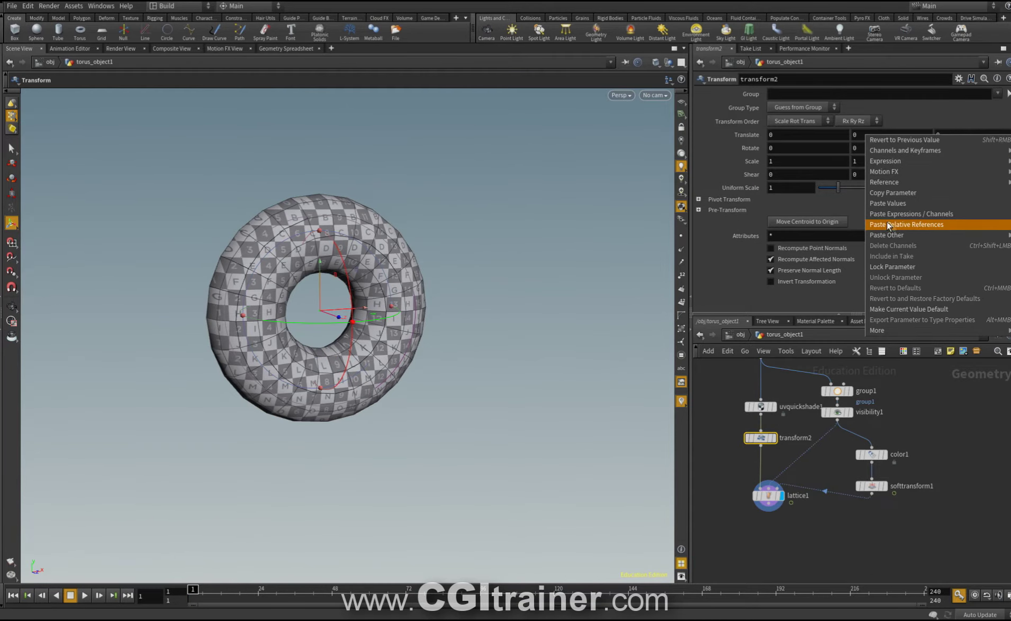
left_click(920, 224)
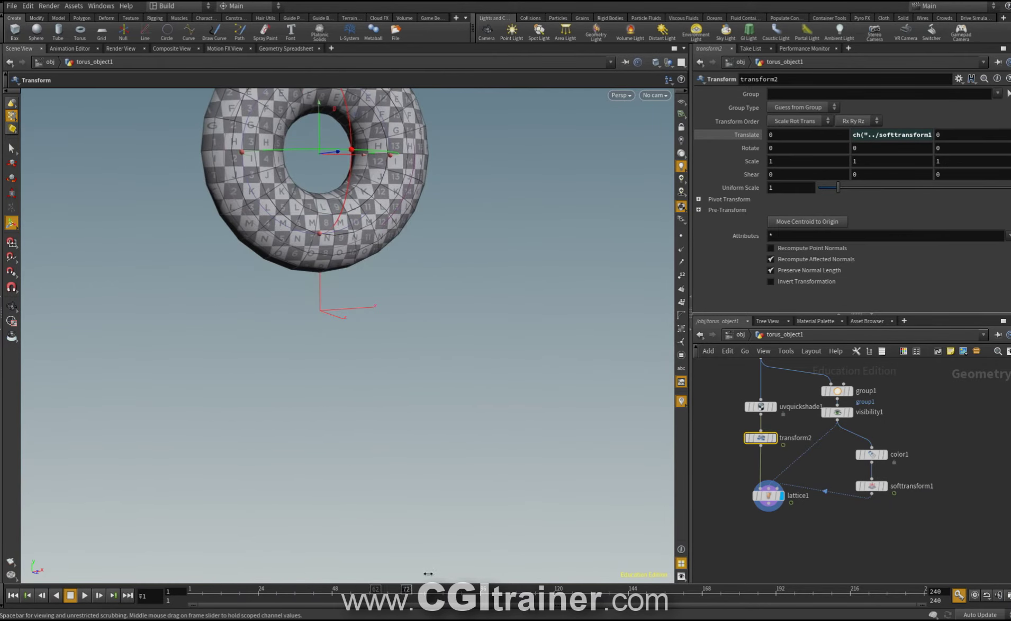
Negate the second Transform node's Y translation expression so the torus moves opposite to the Soft Transform
left_click(857, 134)
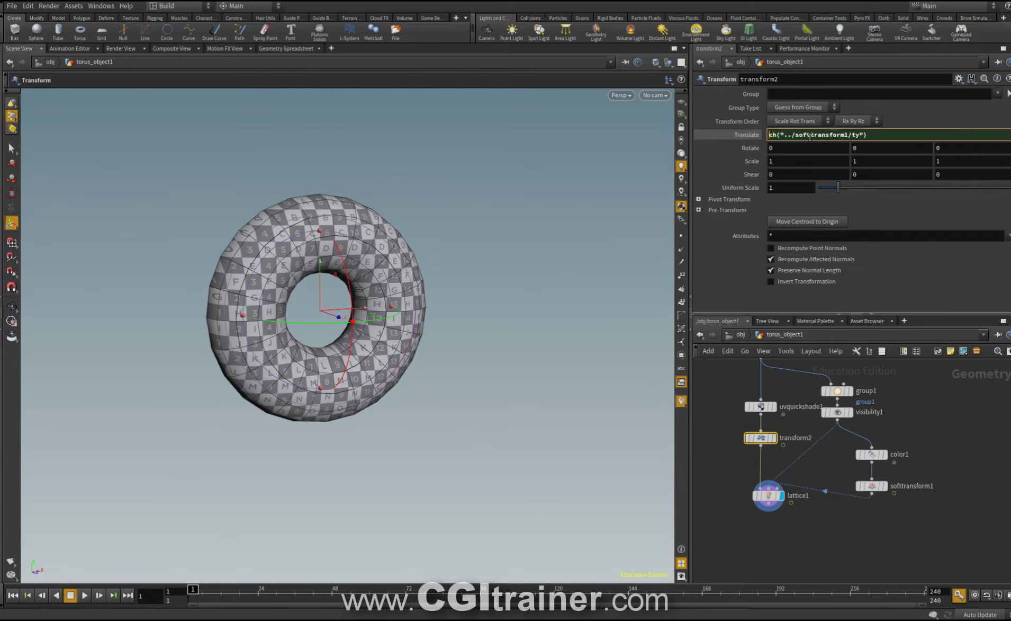
type("-")
key("Return")
left_click_drag(200, 588, 192, 545)
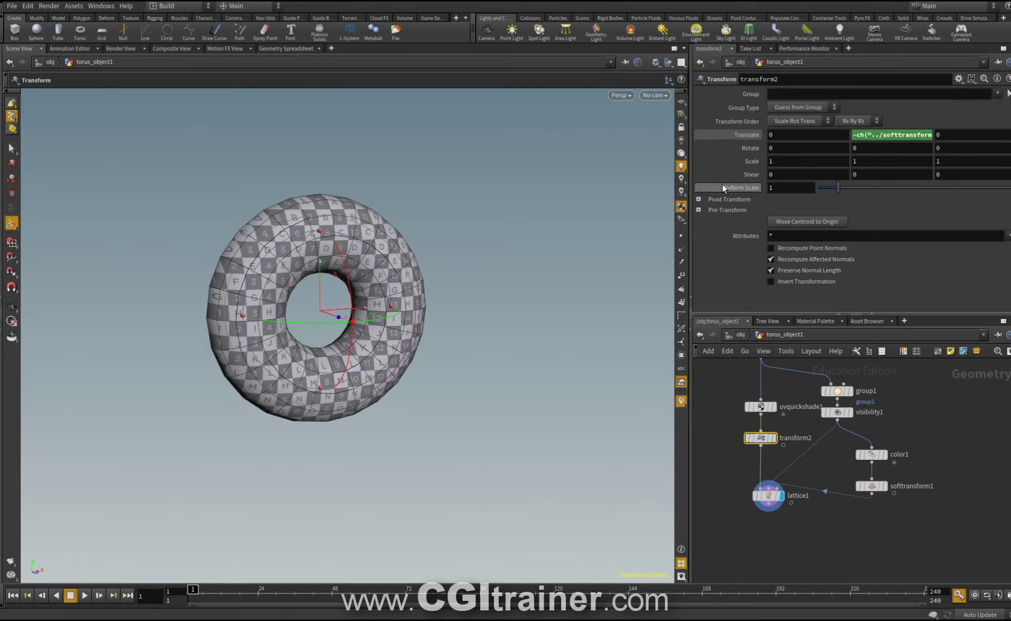
Divide the second Transform node's Y translation expression by 2 and scrub the timeline to check the motion
left_click(856, 133)
type("/2")
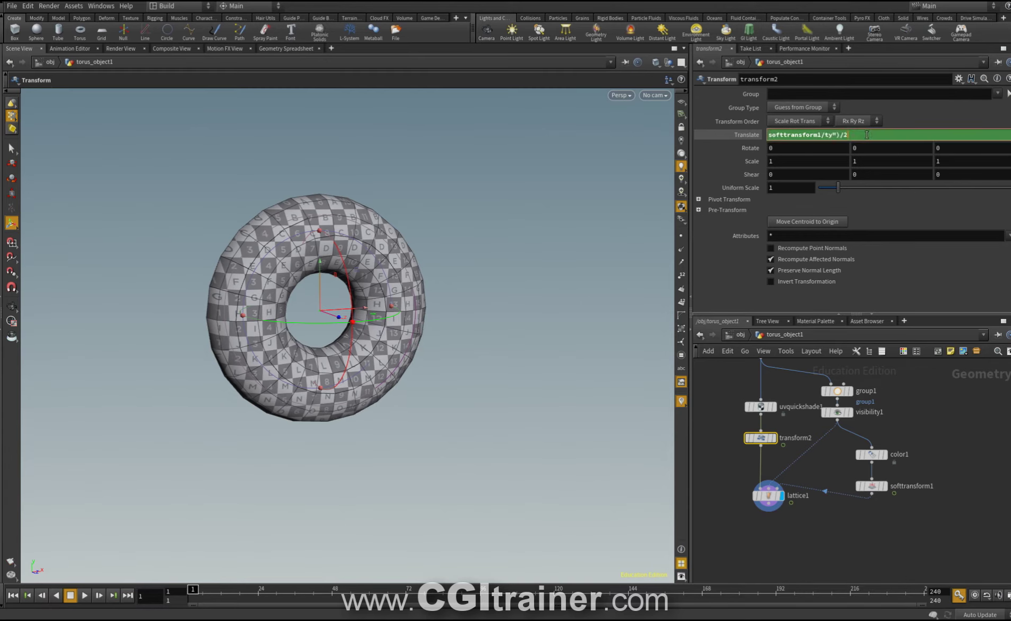
key("Return")
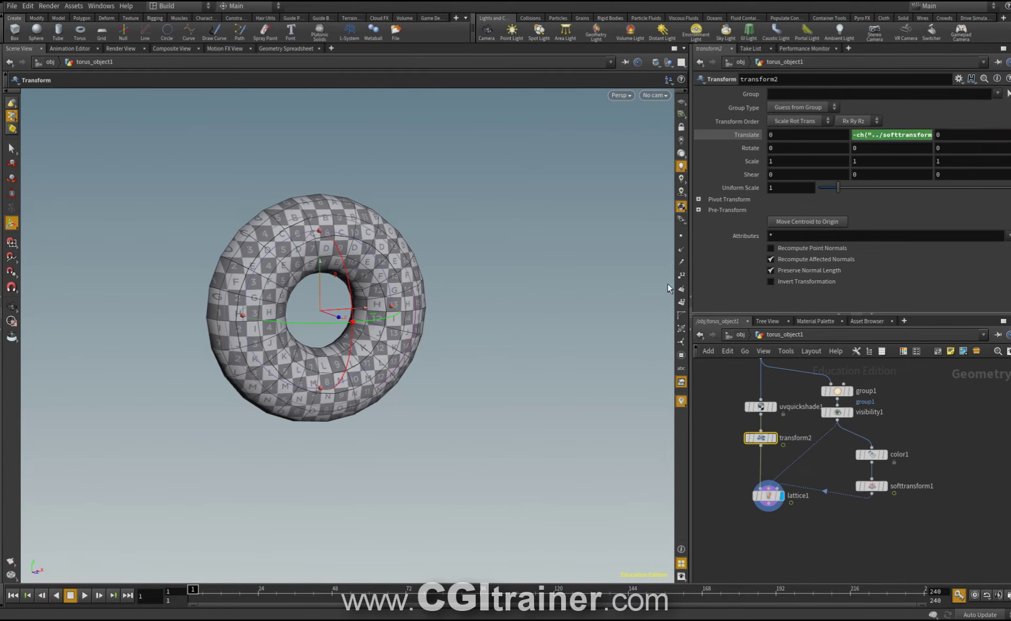
mouse_move(192, 589)
left_mouse_down()
mouse_move(409, 588)
mouse_move(295, 589)
left_mouse_up()
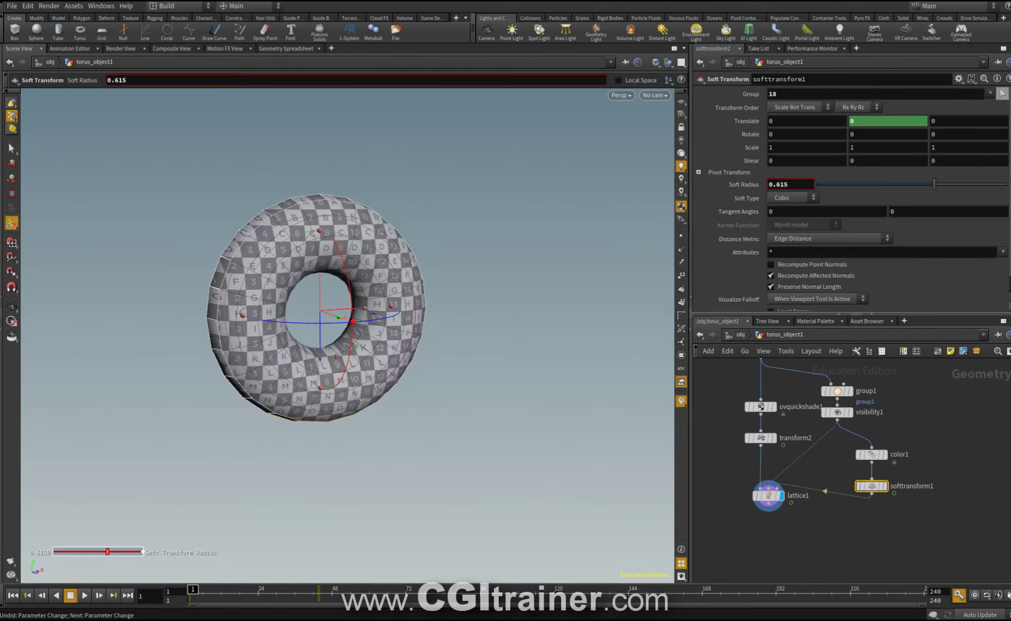
Keyframe the Soft Transform's Z scale at 1 on frame 1 and 21 on frame 43, checking the deformation
left_click(940, 148, "alt")
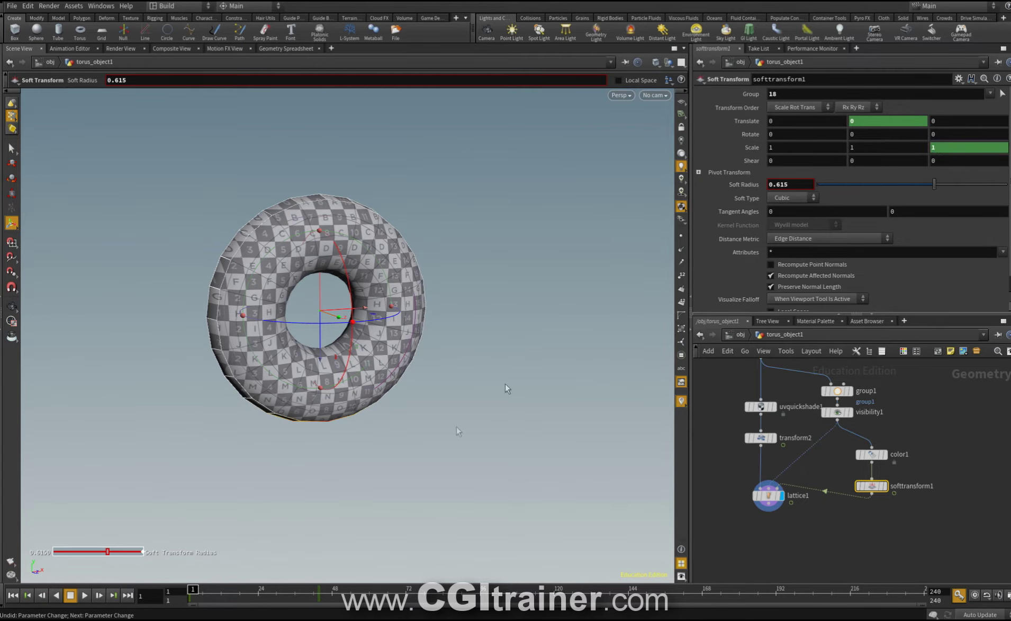
left_click(112, 596)
middle_click_drag(944, 148, 992, 127)
left_click_drag(459, 421, 289, 422, "alt")
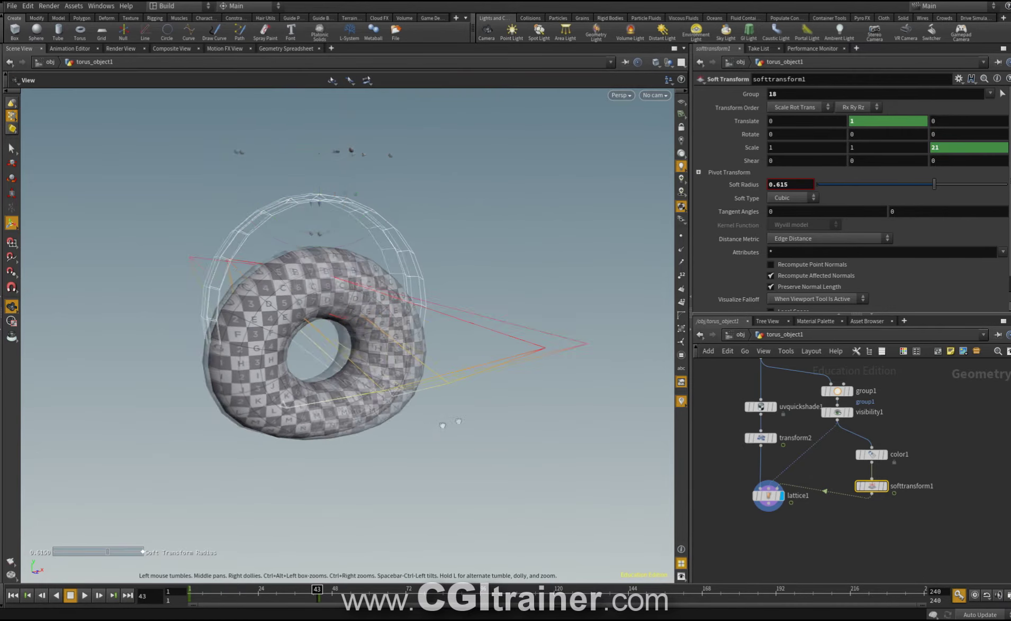
key("Return")
left_click_drag(145, 551, 370, 524)
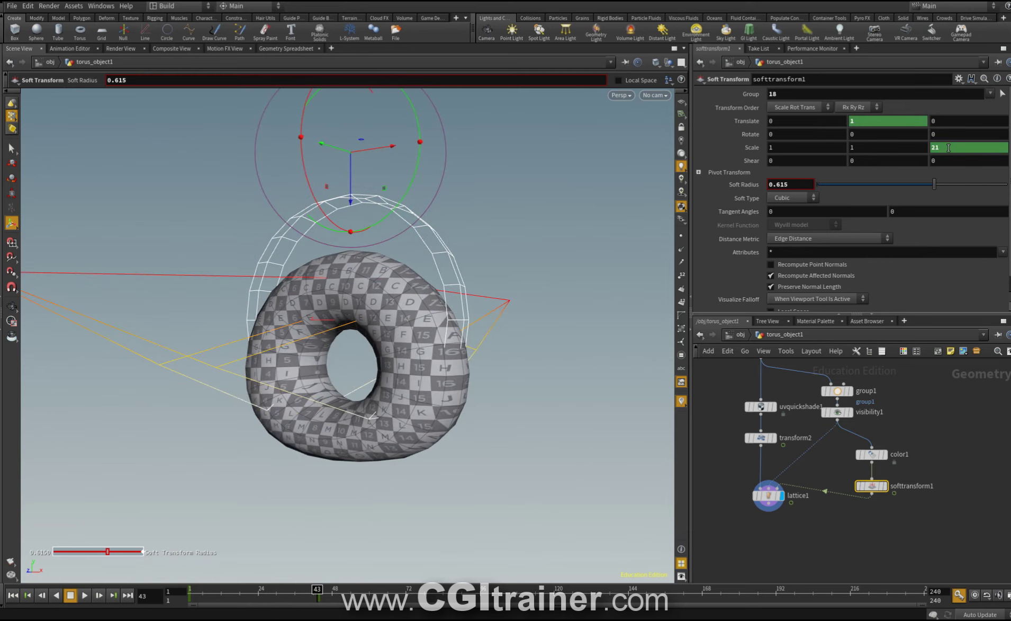
left_click_drag(413, 476, 307, 513)
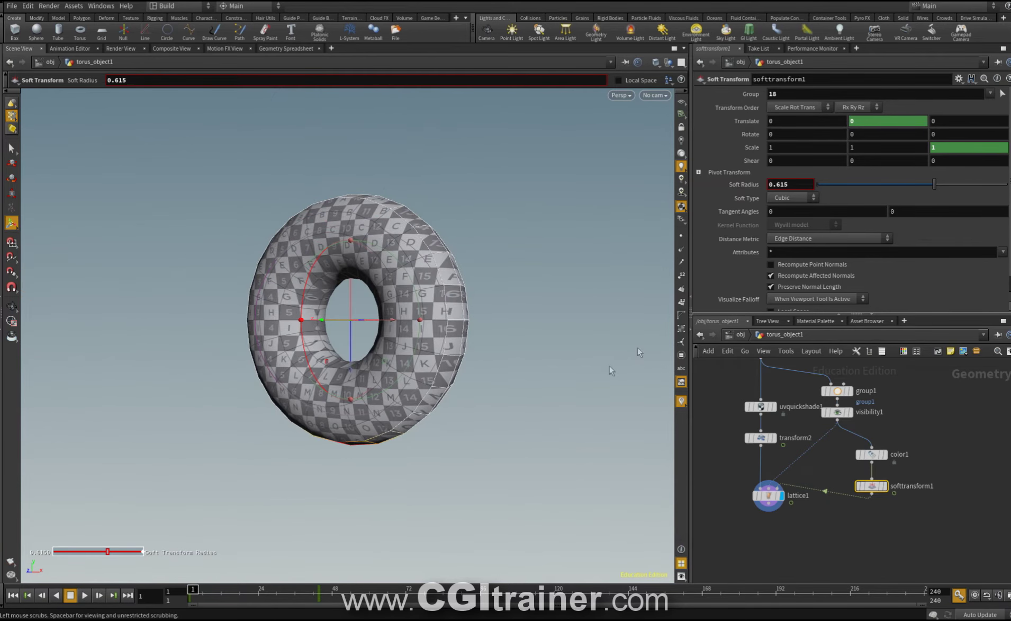
Keyframe the Soft Transform's Y translation and Z scale at 0 on frame 96
left_click_drag(205, 595, 485, 528)
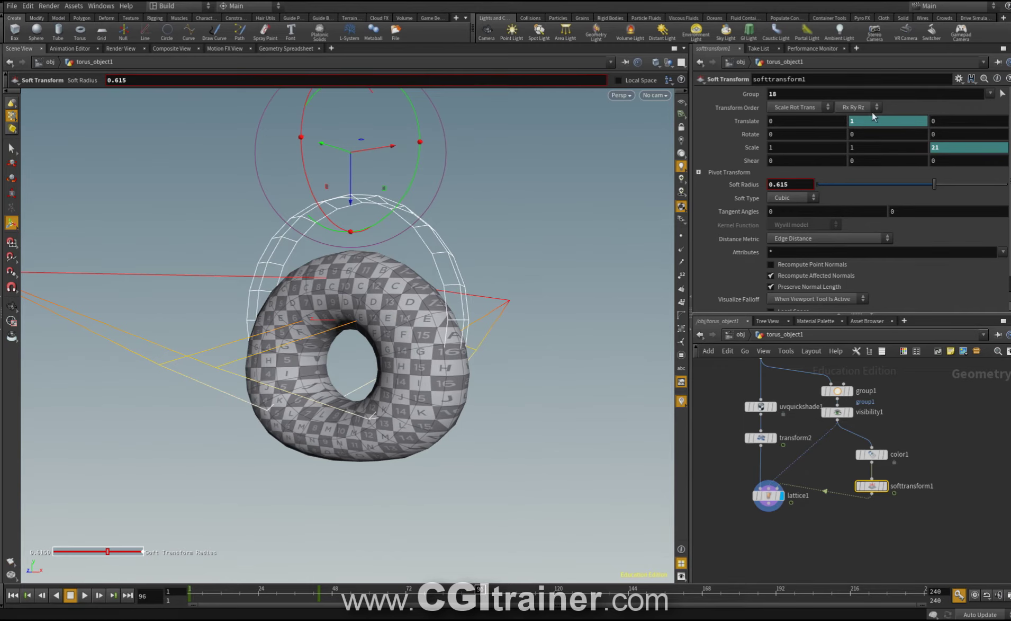
type("0")
key("Return")
type("0")
key("Return")
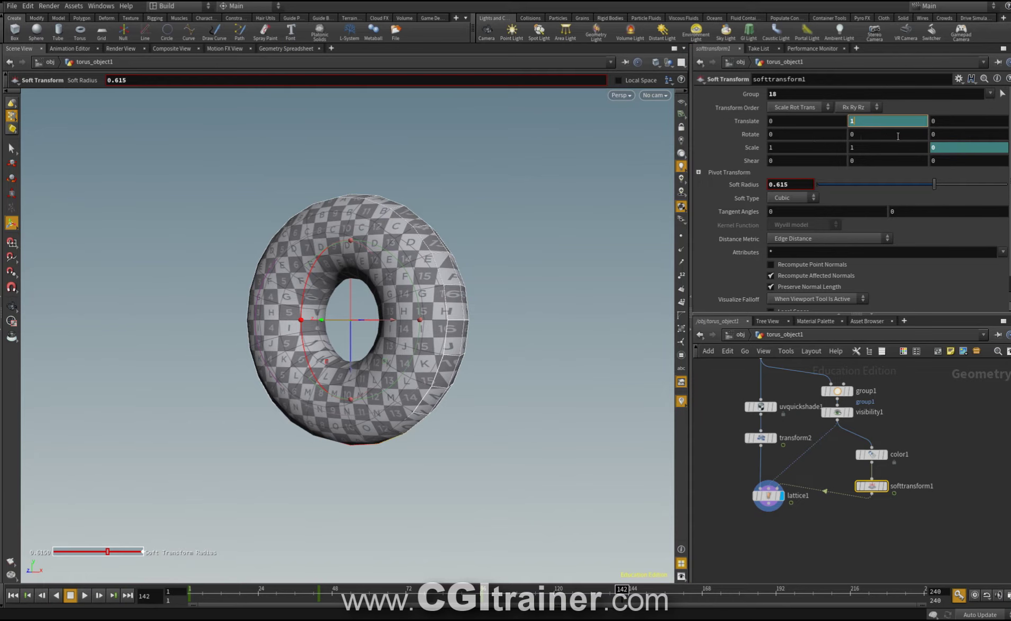
Keyframe the Soft Transform's Y translation at 1 and its Z scale at 21 on frame 142
left_click_drag(948, 147, 825, 135)
type("21")
key("Return")
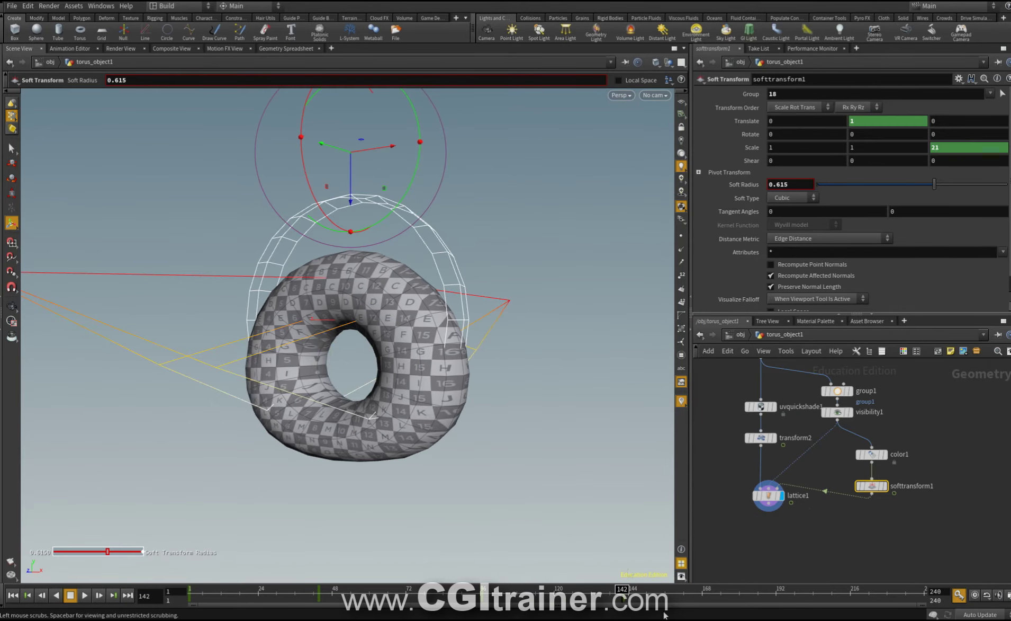
Keyframe the Soft Transform's Y translation and Z scale at 0 on frame 201
key("Up")
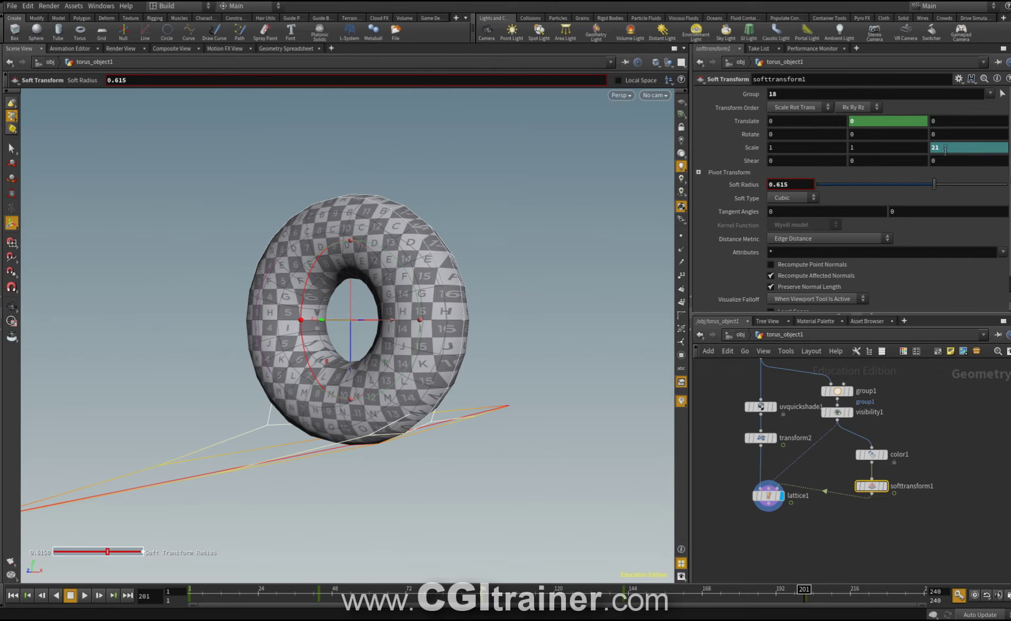
type("0")
key("Return")
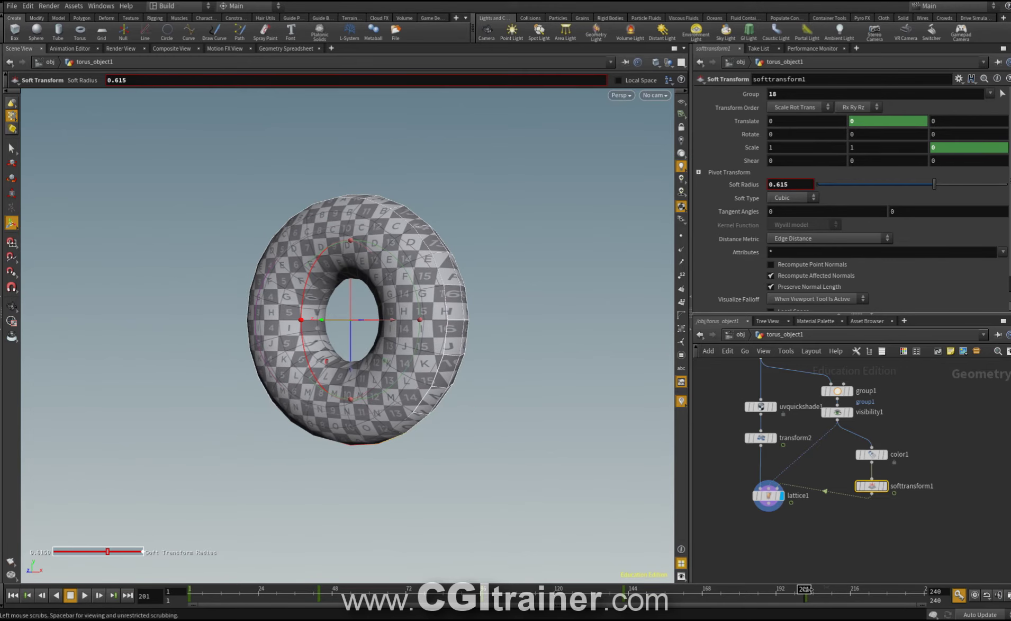
Move to frame 227, play back the animation and inspect it with the second Transform node selected
left_click_drag(806, 589, 888, 582)
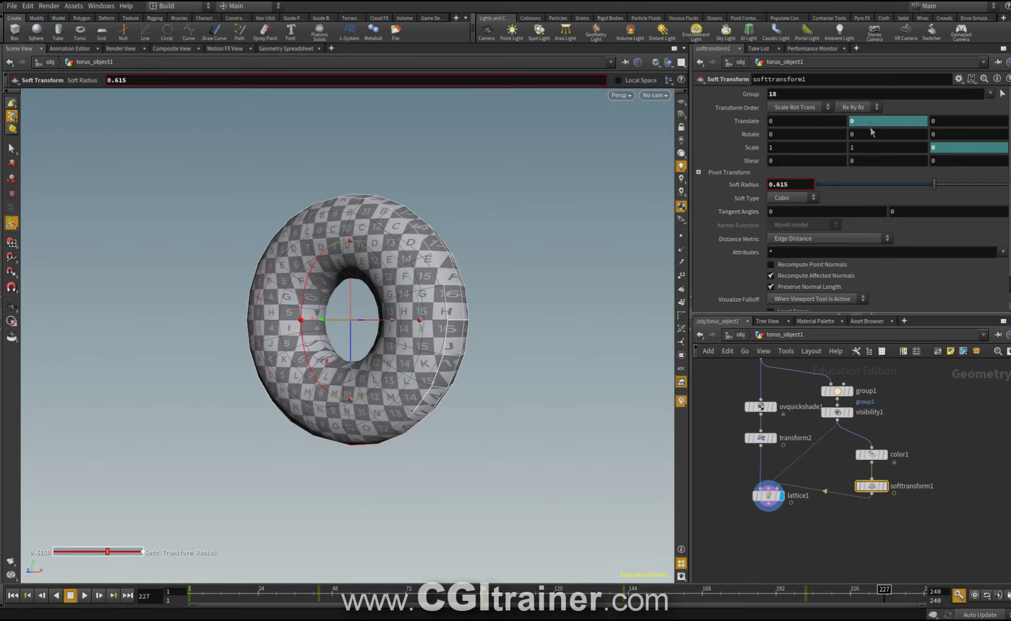
key("Up")
left_click(759, 439)
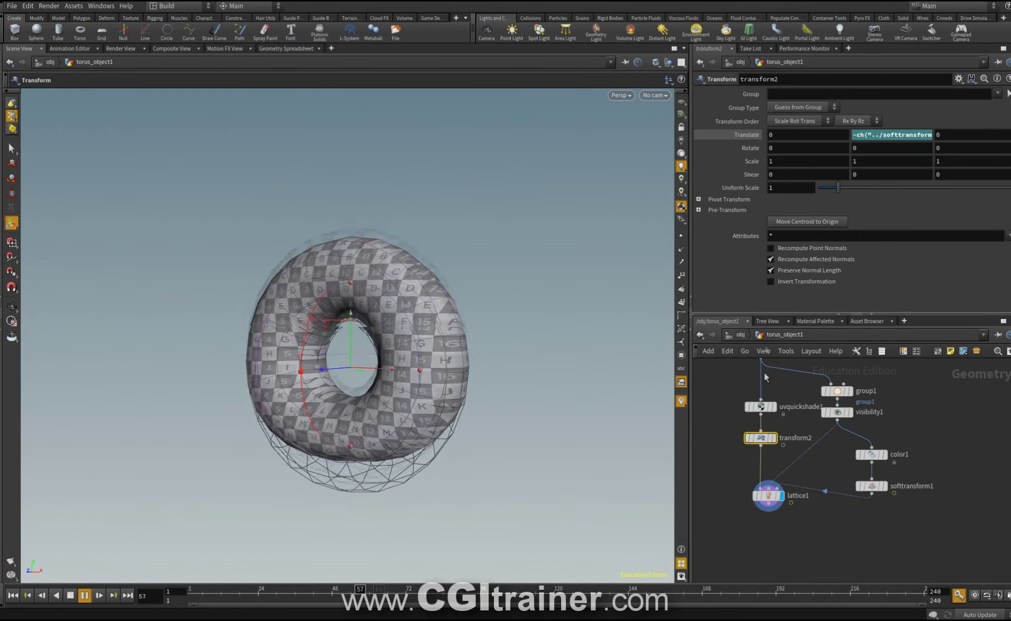
scroll(756, 464, "up", 2)
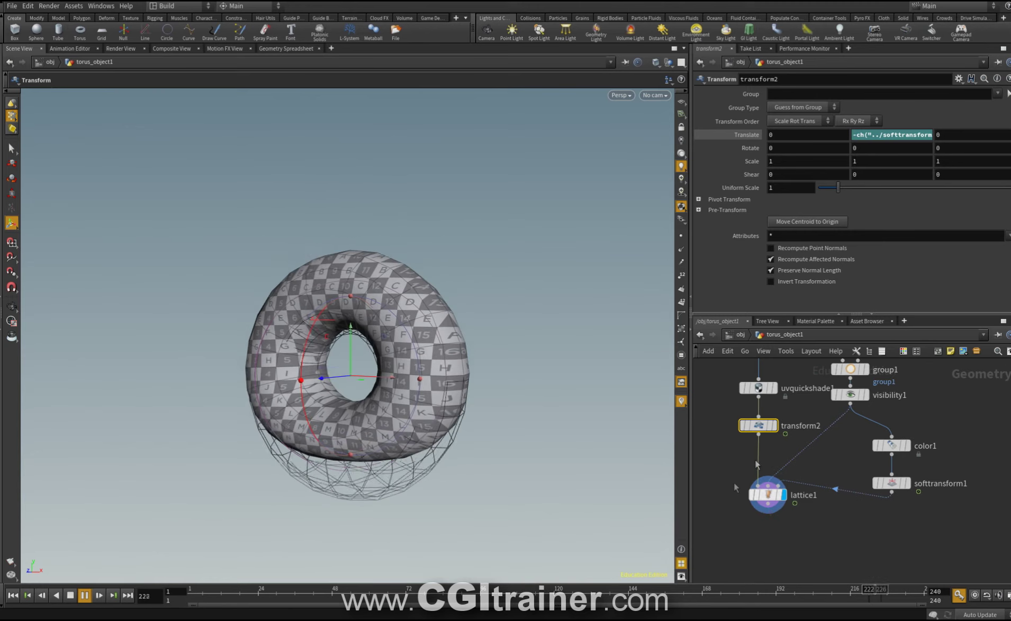
Keyframe the transform2 node's Z rotation at 0 on frame 1 and at about 474.5 degrees on frame 240
key("ctrl+Up")
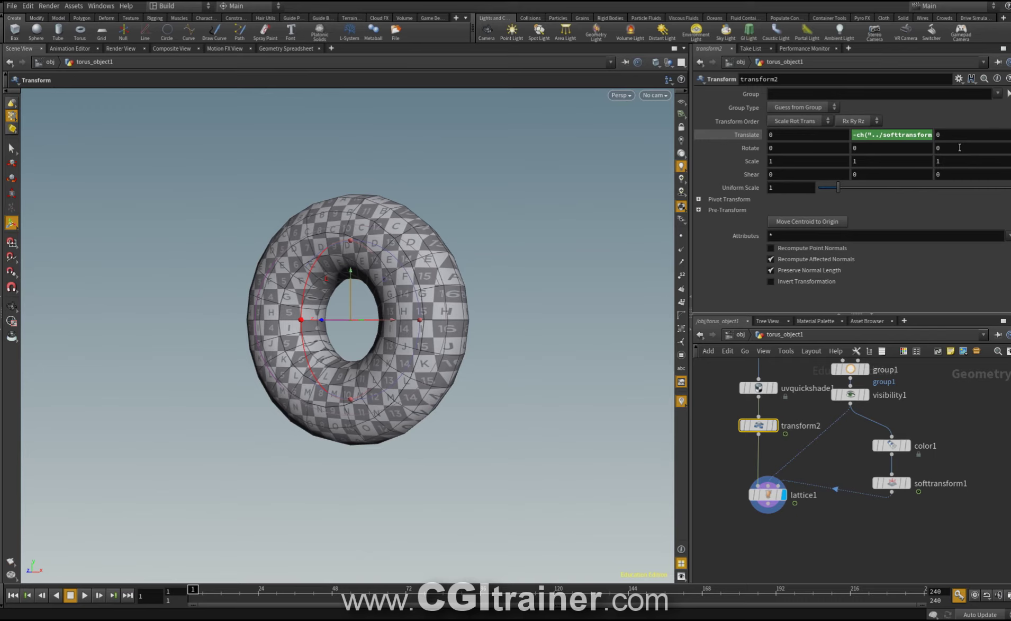
left_click(959, 147, "alt")
key("ctrl+Down")
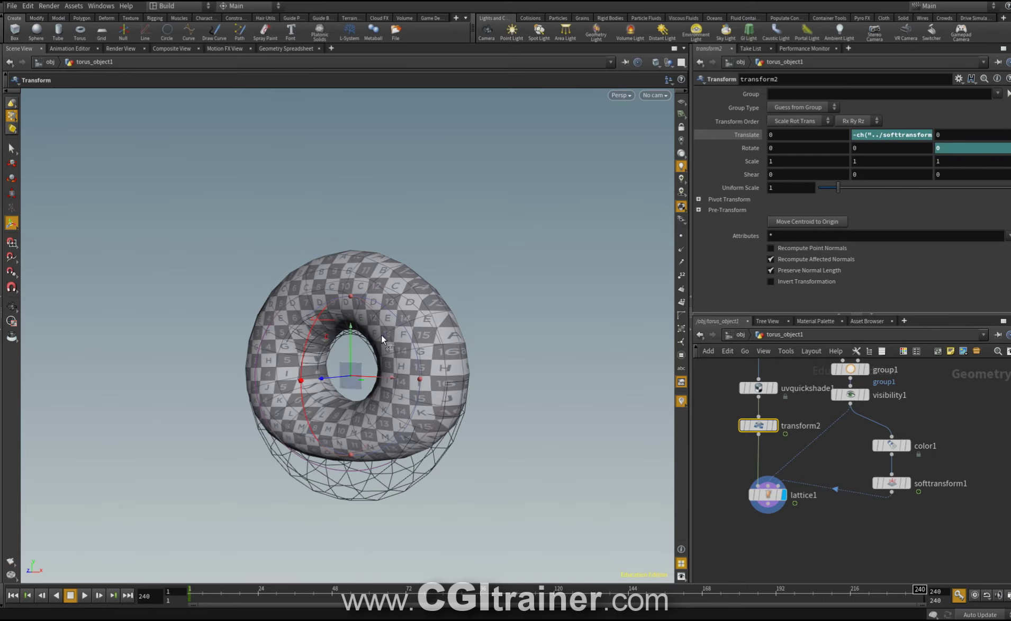
left_click_drag(408, 334, 447, 300)
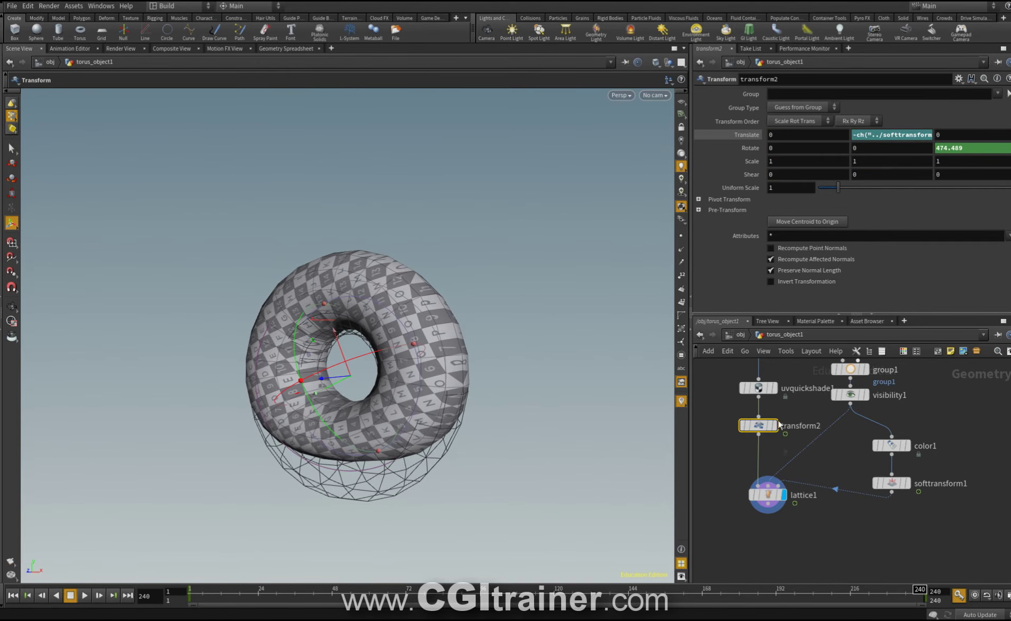
Go up to the object level, play back the animation and examine the spinning, squashing torus from the front without transform handles
left_click(742, 335)
left_click(84, 595)
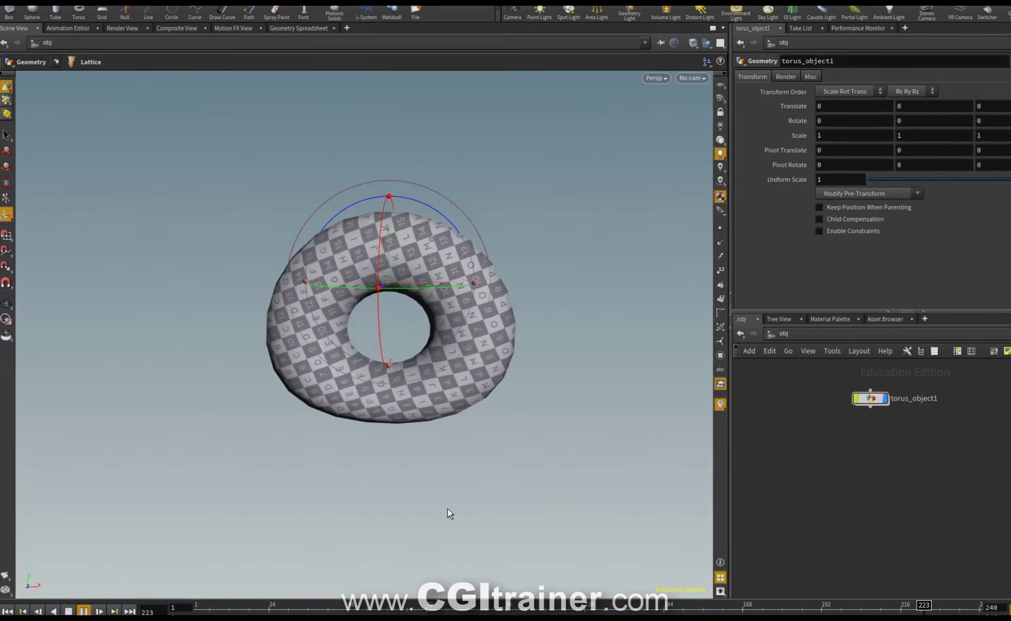
left_click_drag(466, 508, 393, 502)
key("Escape")
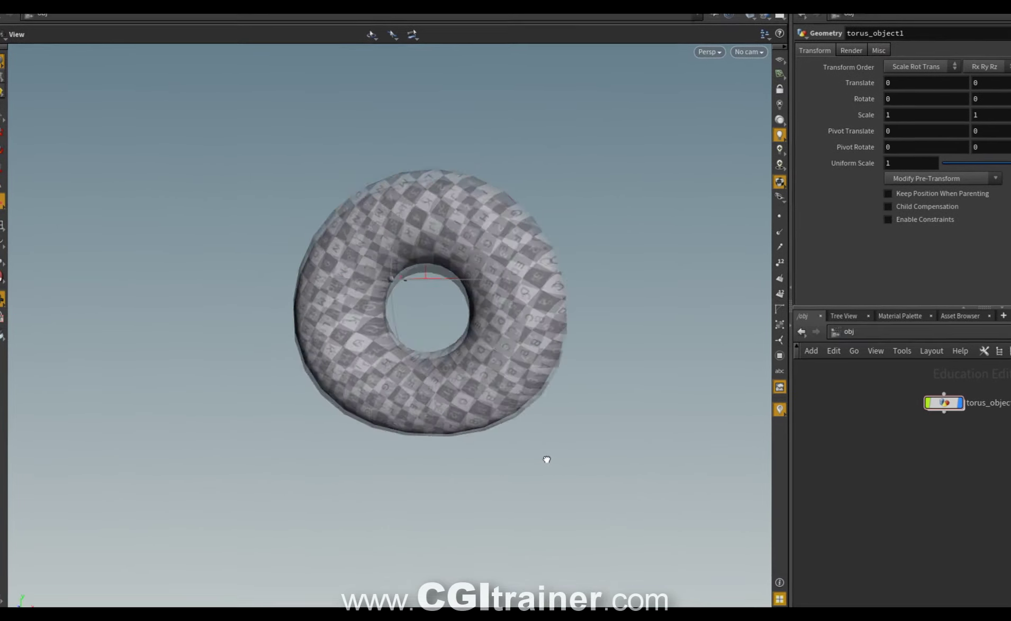
left_click_drag(547, 459, 819, 494)
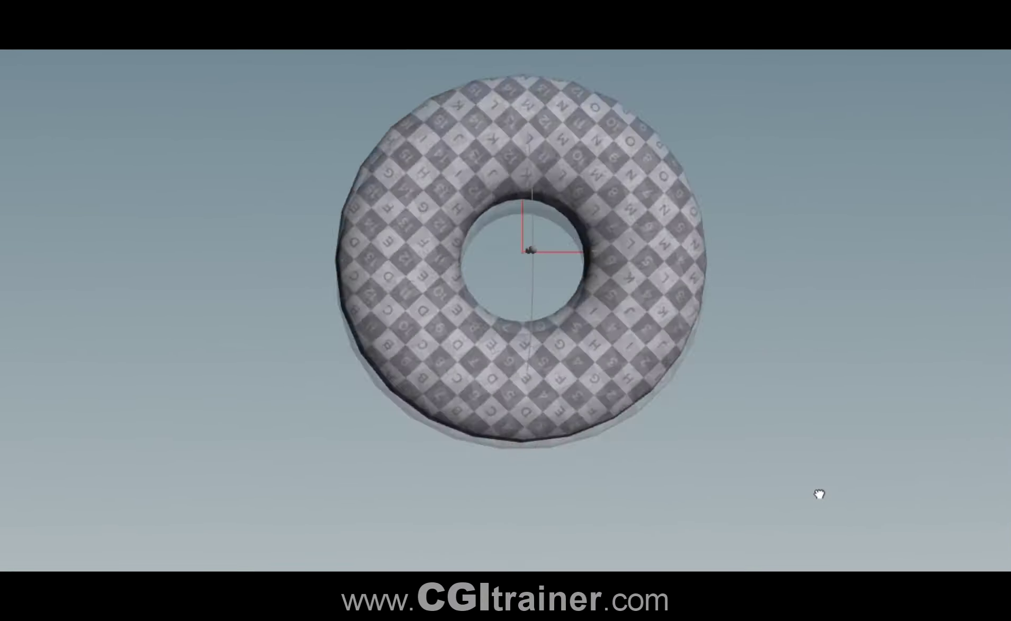